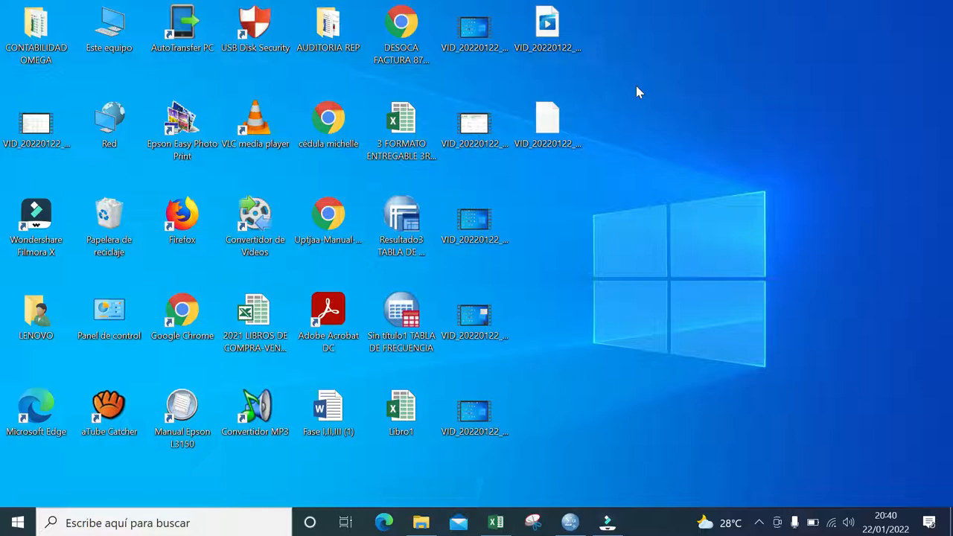
- Switch to the Libro1 workbook in Excel and examine the TRABAJADORES and HIJOS POSEEN data columns
click(499, 525)
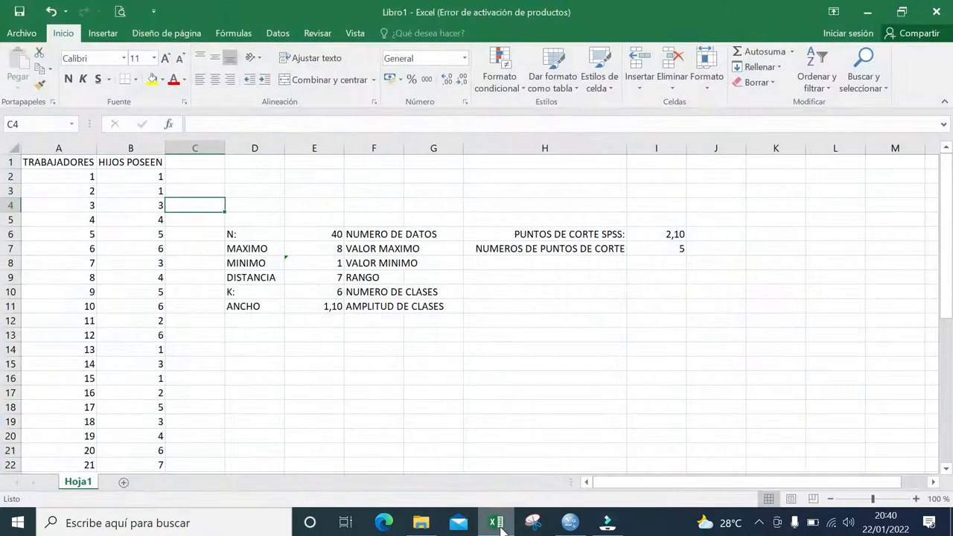
click(307, 187)
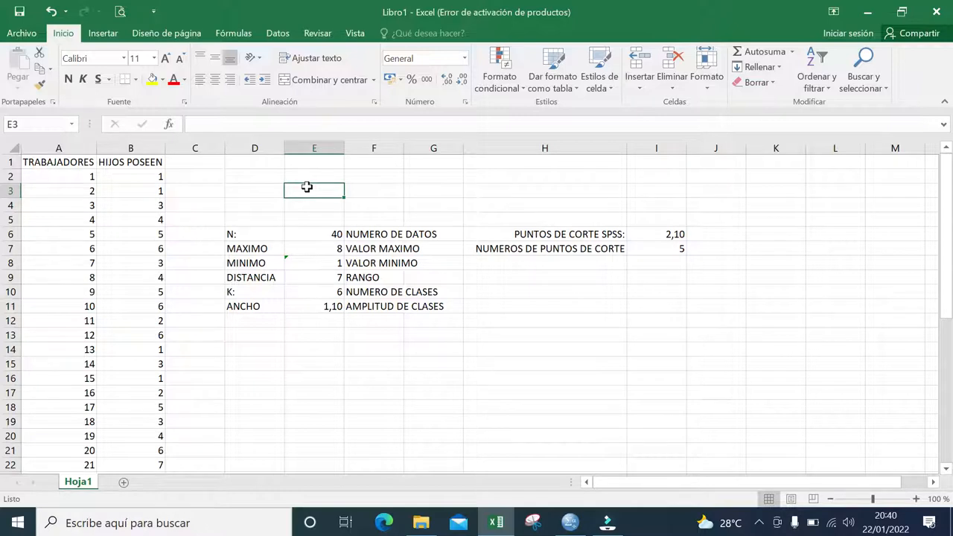
key(Left)
key(Left)
key(Up)
key(Up)
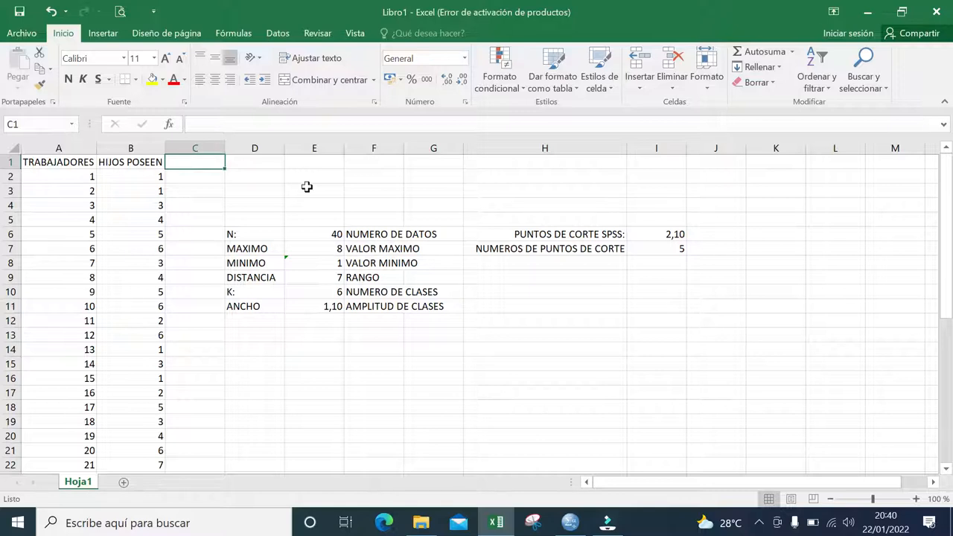
click(65, 147)
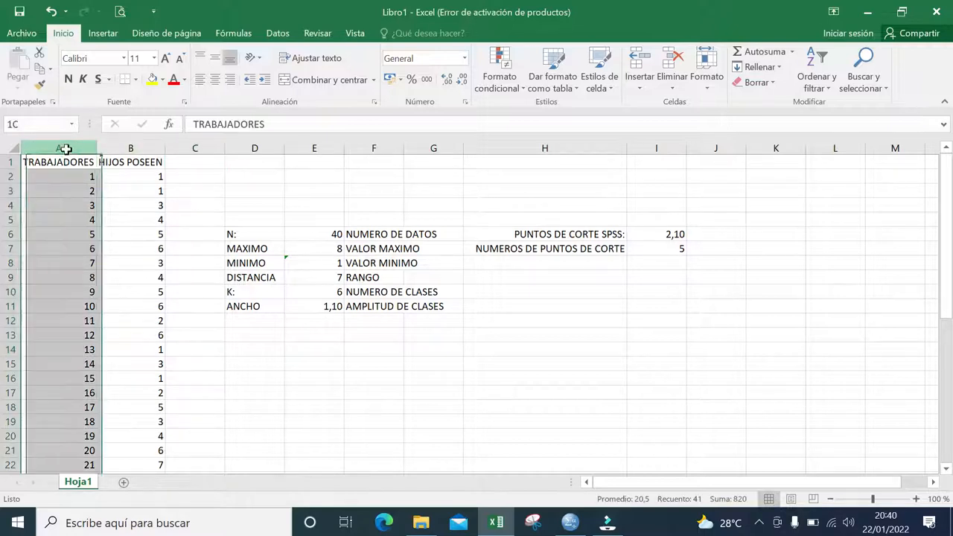
click(275, 188)
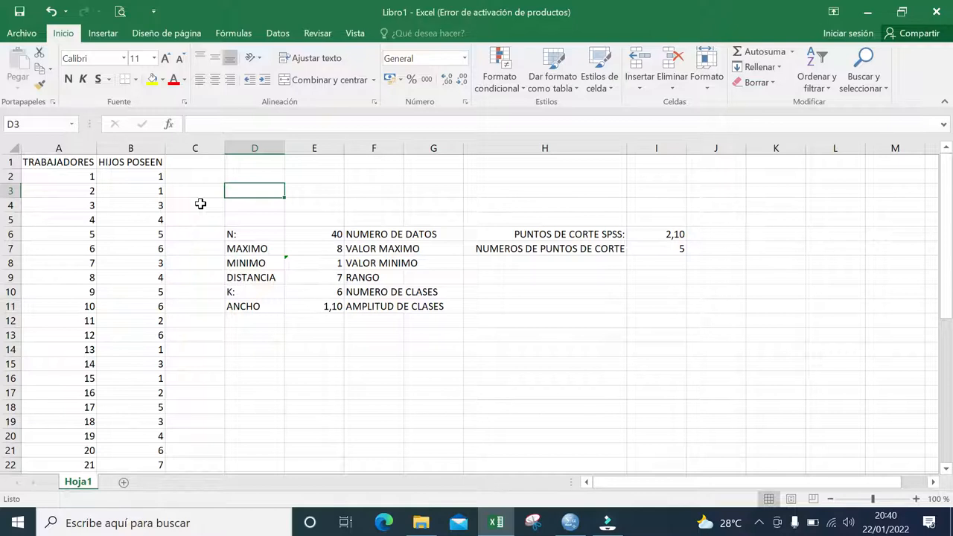
- Look over the block of frequency-table calculations beside the data, covering cells C4:J13
drag(188, 205, 741, 332)
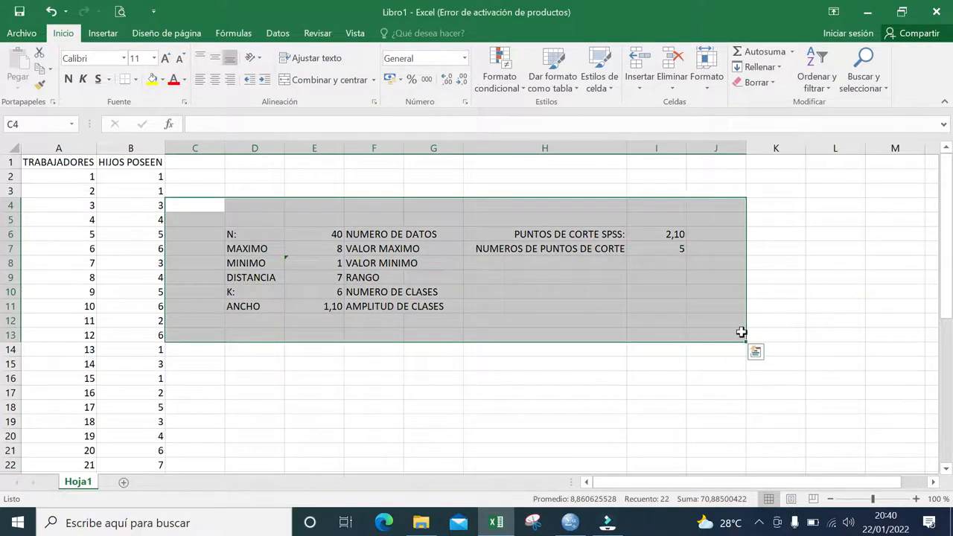
key(Left)
key(Right)
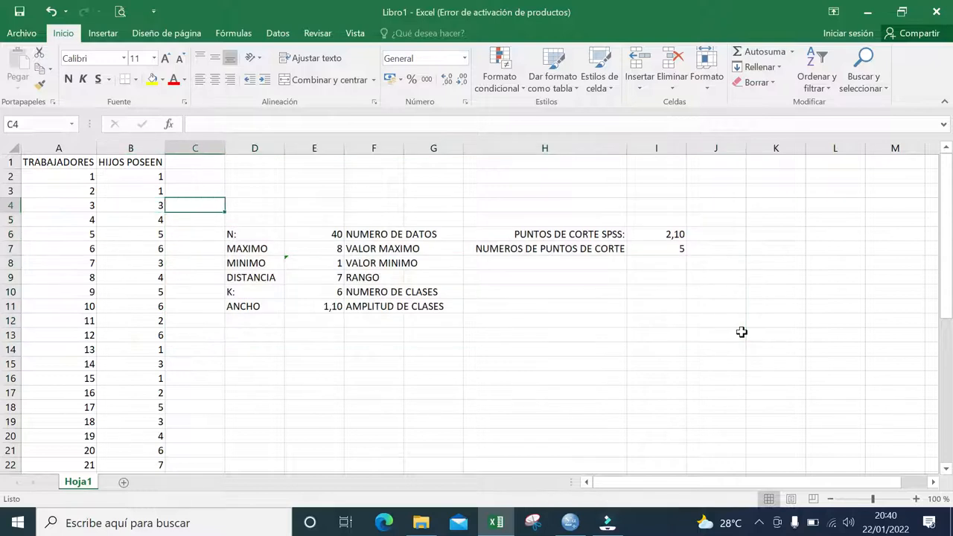
key(Up)
key(Up)
key(Right)
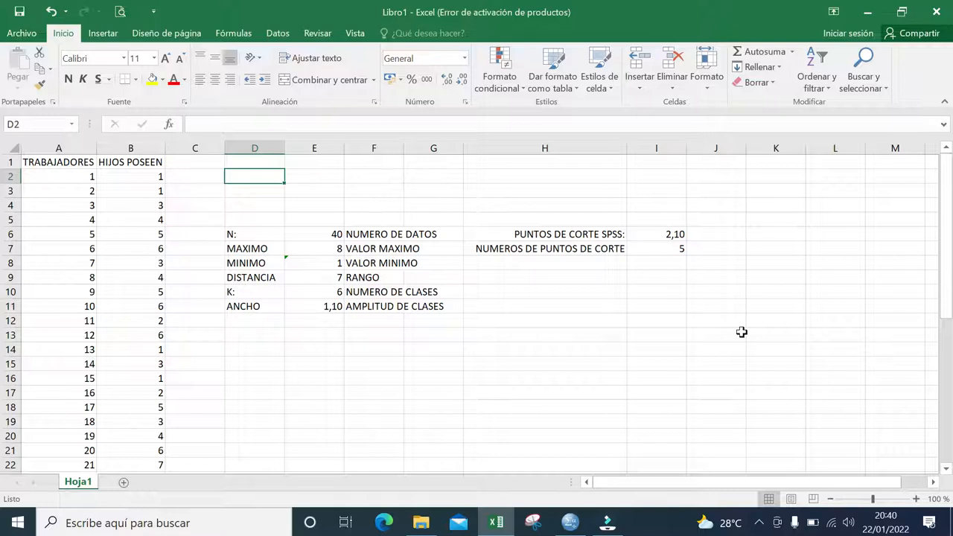
- Inspect the formula in E6 that counts the number of data values (N)
key(Down)
key(Down)
key(Down)
key(Down)
key(Down)
key(Right)
key(Up)
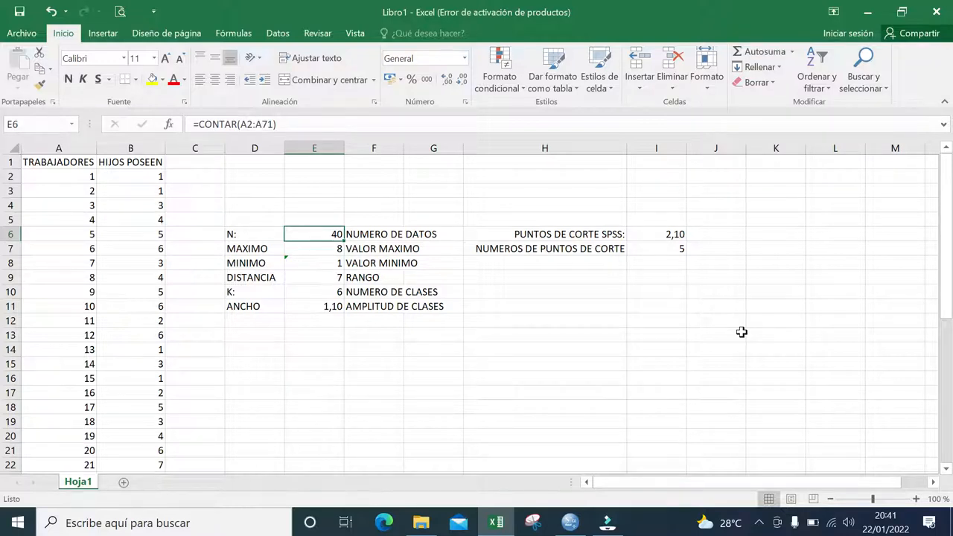
click(356, 125)
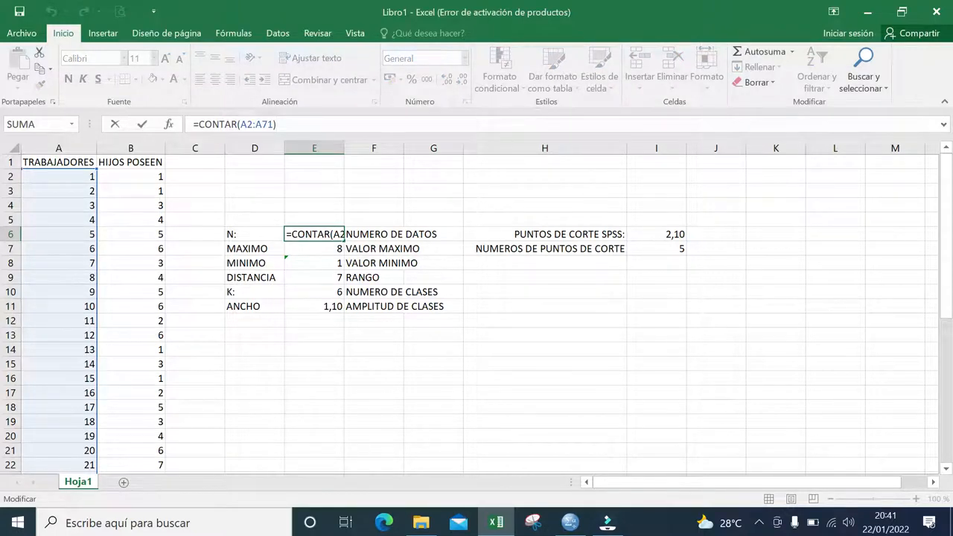
key(Return)
key(Up)
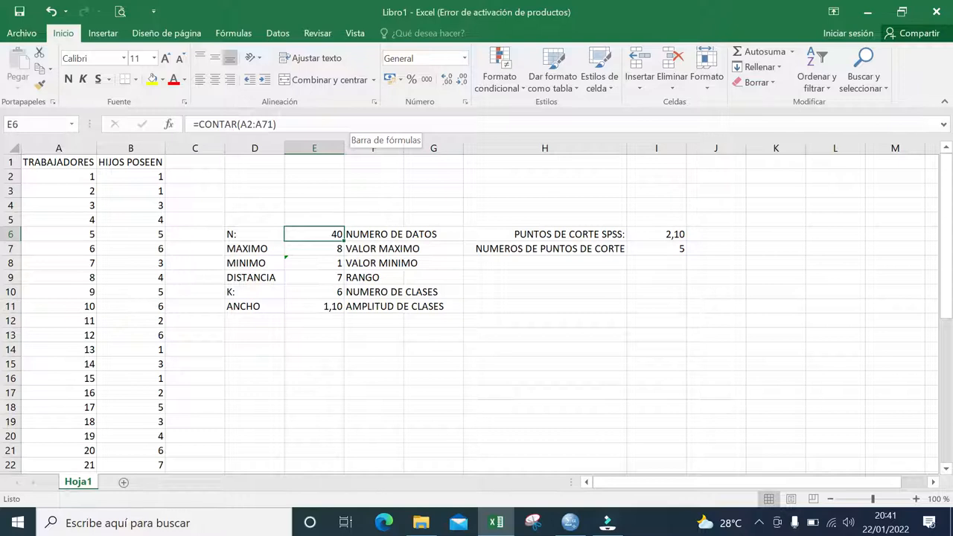
- Inspect the MAXIMO and MINIMO formulas in E7 and E8 and the data ranges they reference
key(Down)
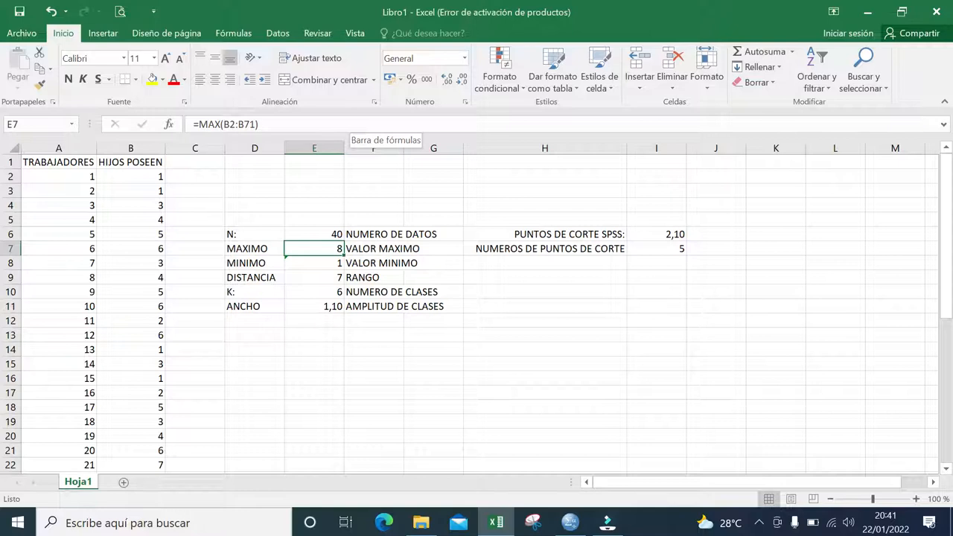
key(Up)
key(Down)
click(346, 124)
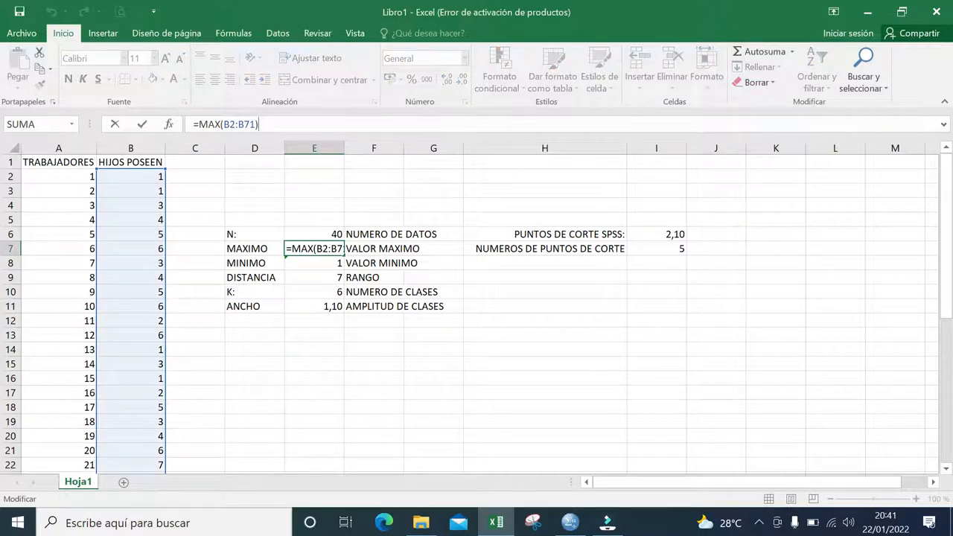
key(Return)
click(352, 125)
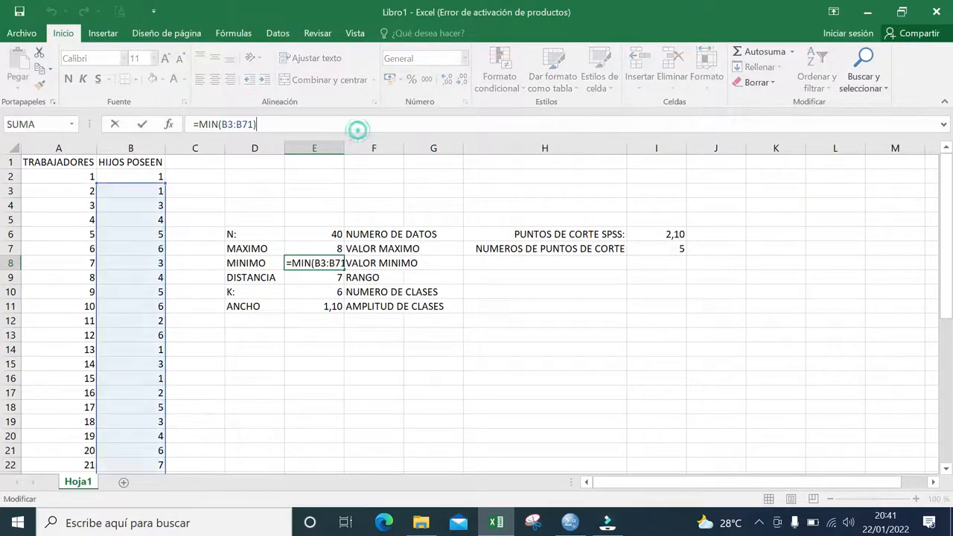
key(Return)
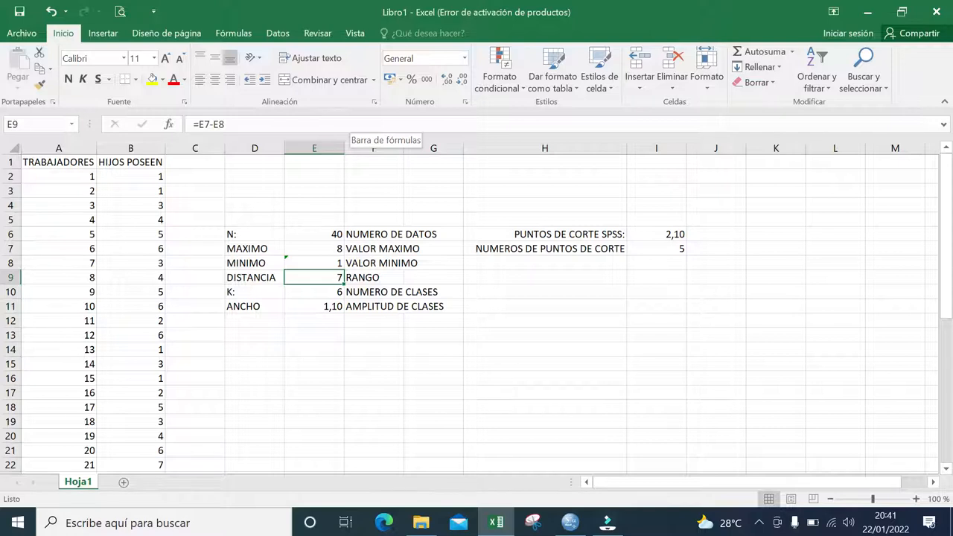
- Inspect the formulas for the range, number of classes and class width in E9:E11
click(351, 124)
key(Return)
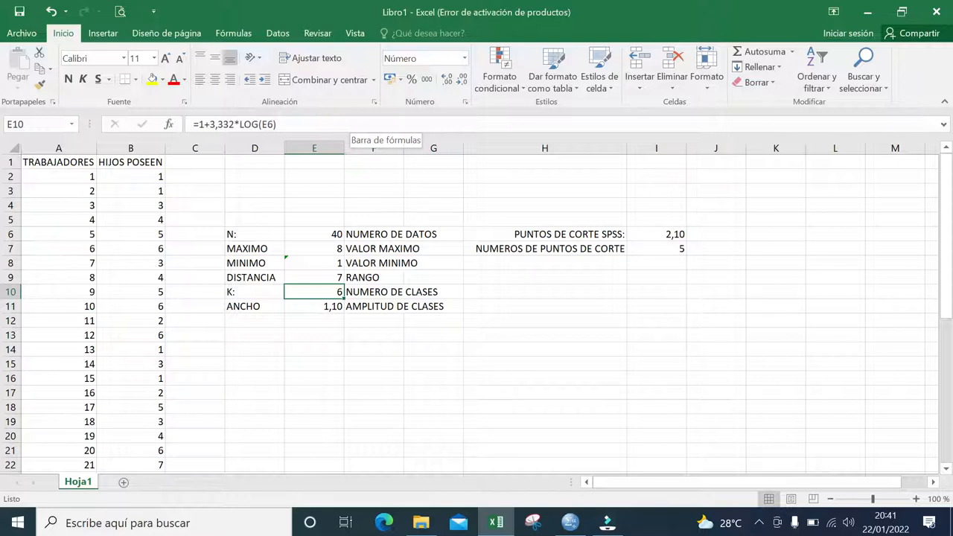
click(352, 124)
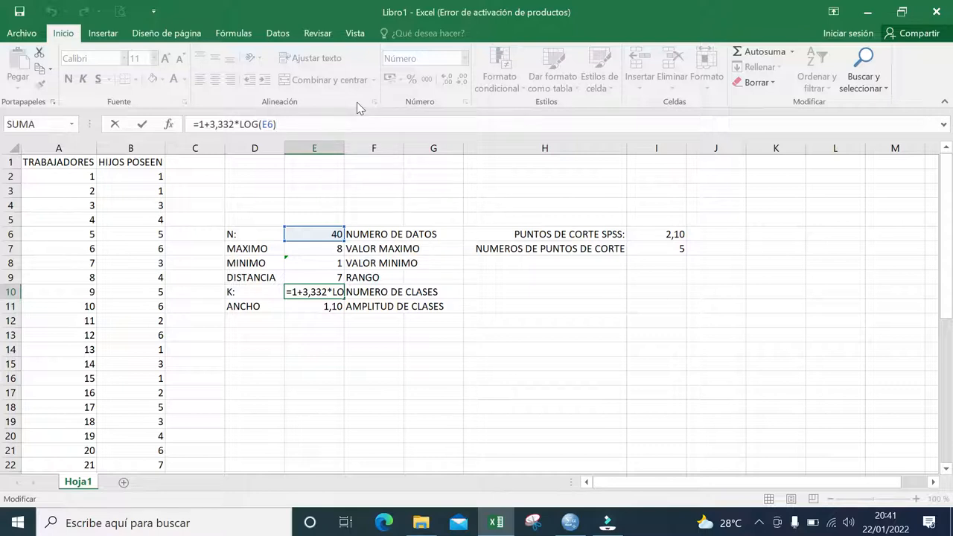
key(Return)
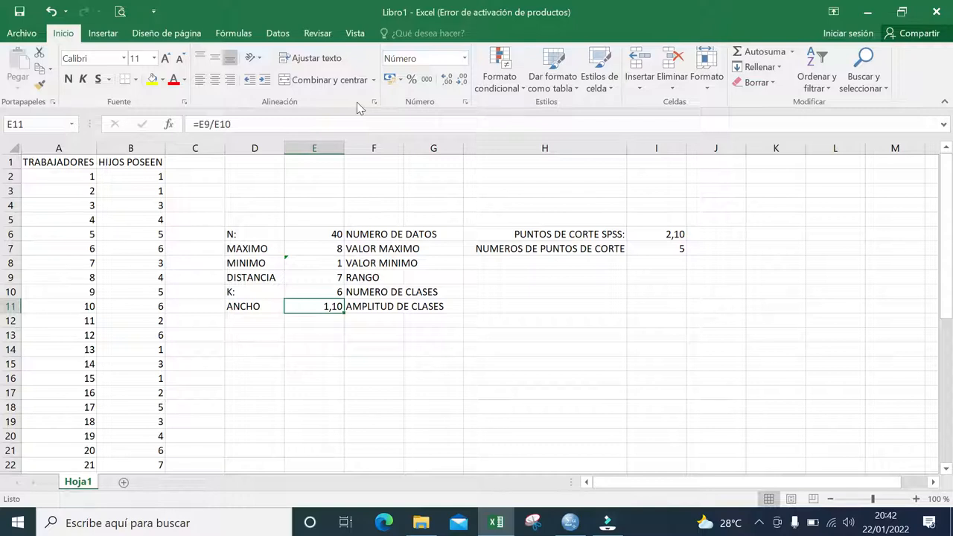
click(355, 124)
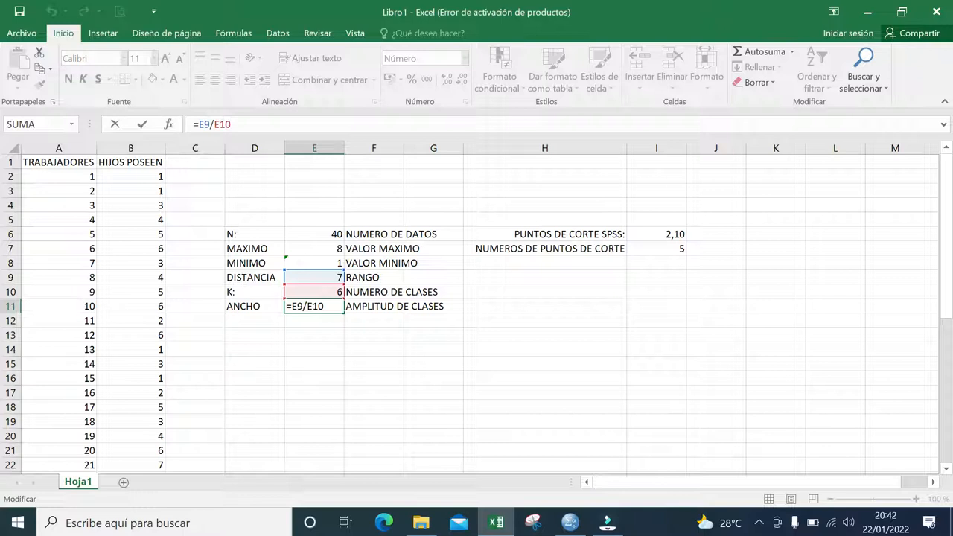
key(Return)
key(Up)
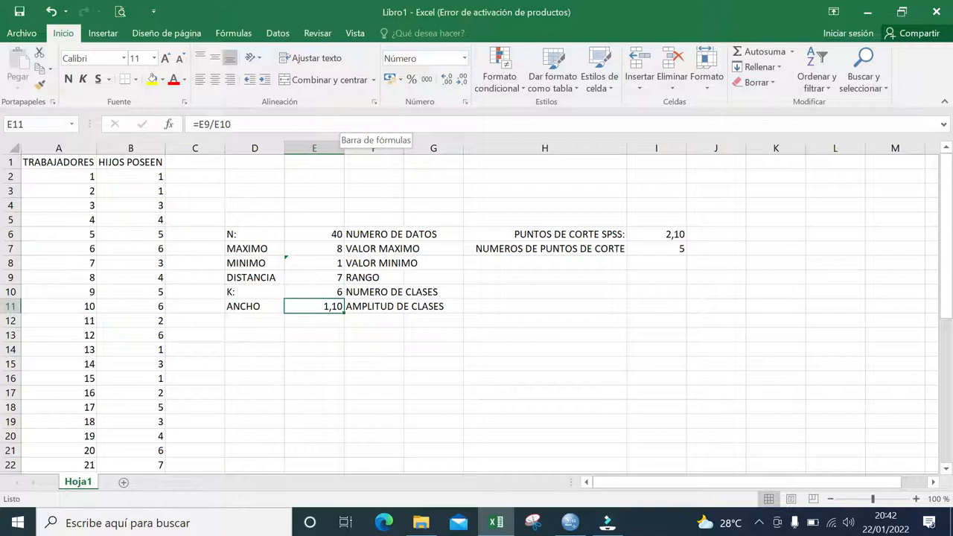
- Examine the SPSS cut-point labels in H6:H7
key(Right)
key(Right)
key(Right)
key(Right)
key(Up)
key(Up)
key(Up)
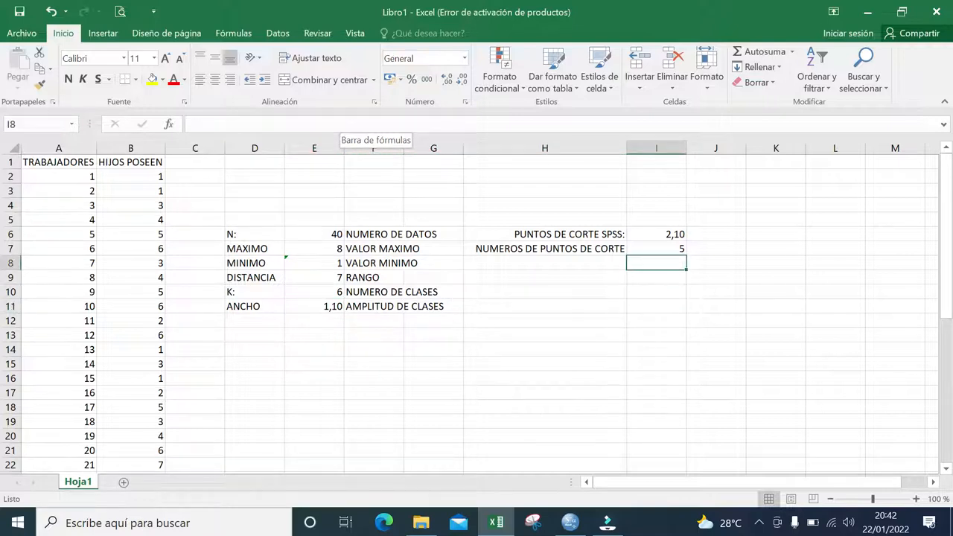
key(Left)
key(Up)
key(Up)
key(Up)
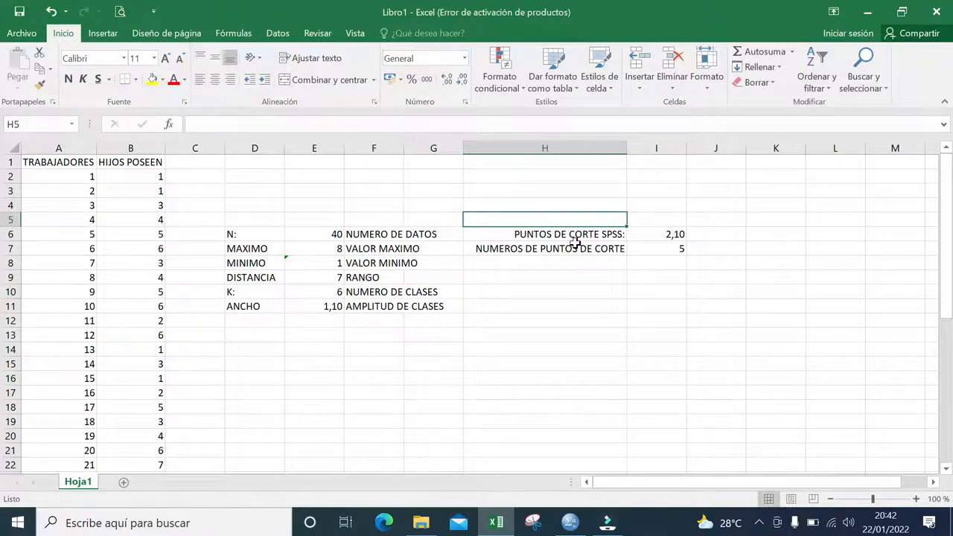
drag(576, 234, 576, 249)
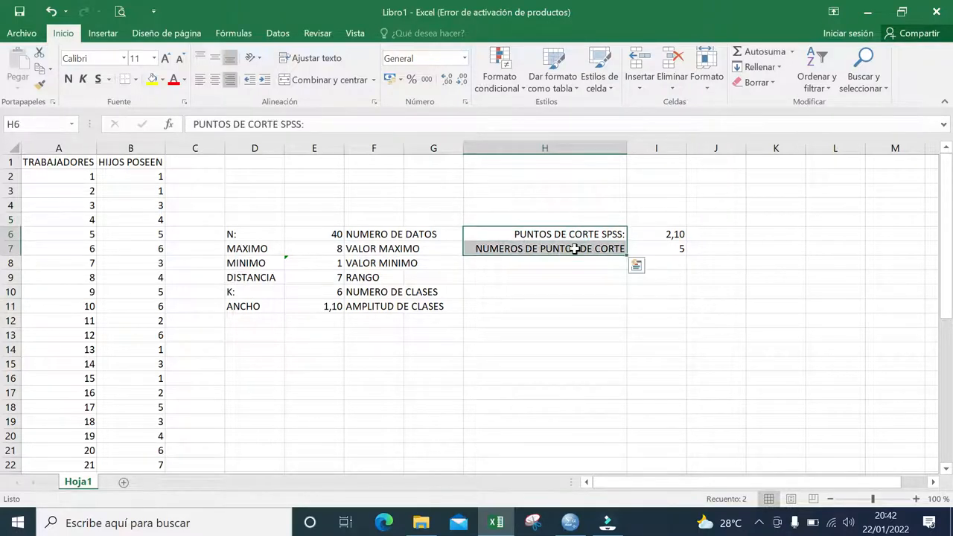
click(565, 276)
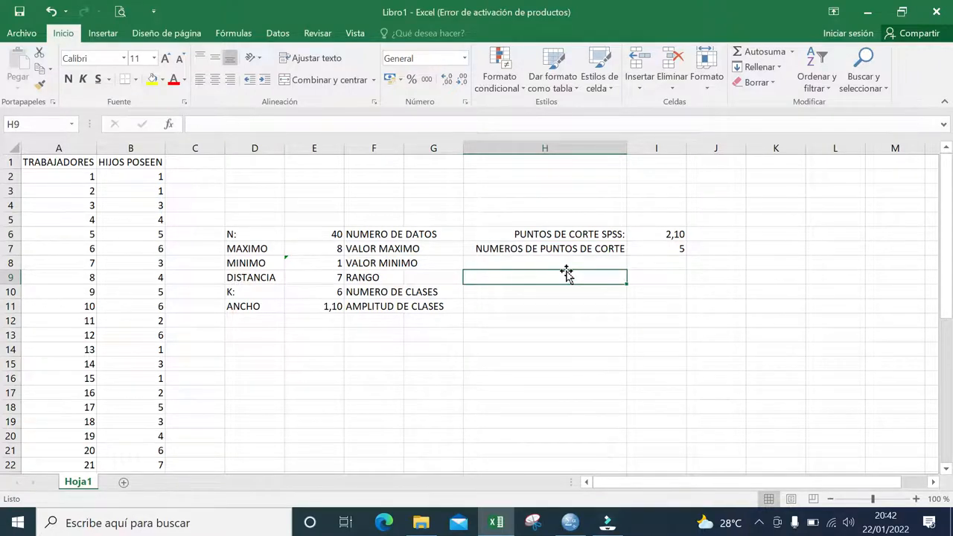
- Inspect the formulas for the SPSS cut point and the number of cut points in I6:I7, leaving them as they are
click(659, 233)
key(F2)
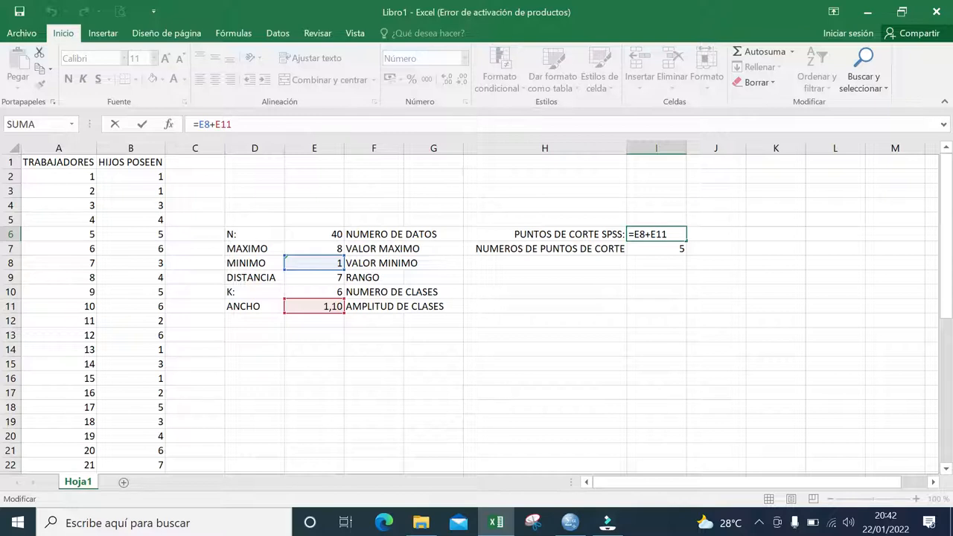
key(Return)
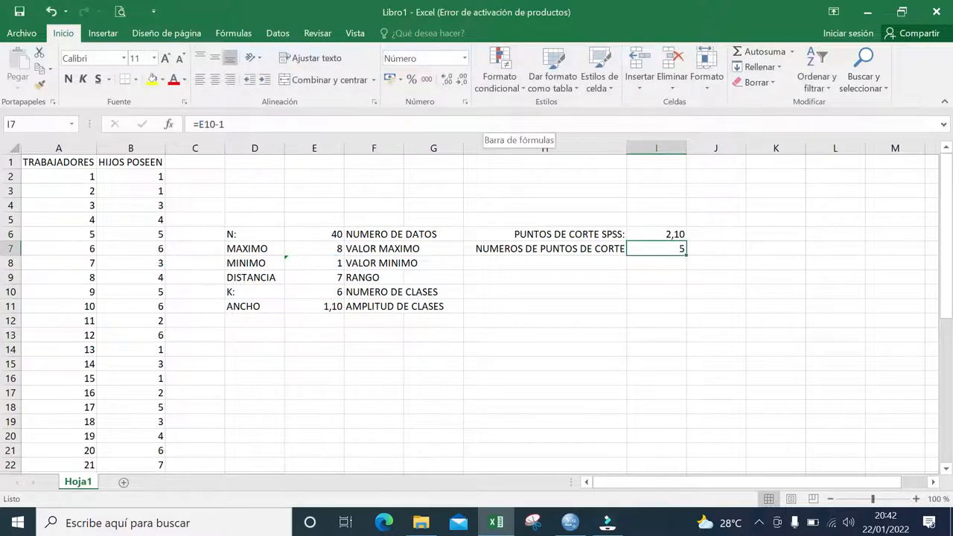
click(492, 124)
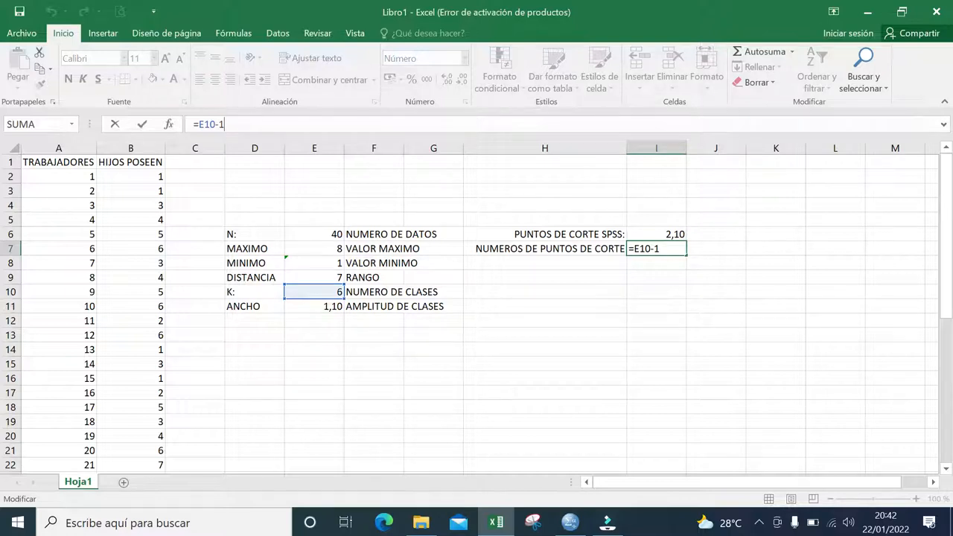
click(451, 264)
drag(202, 206, 695, 338)
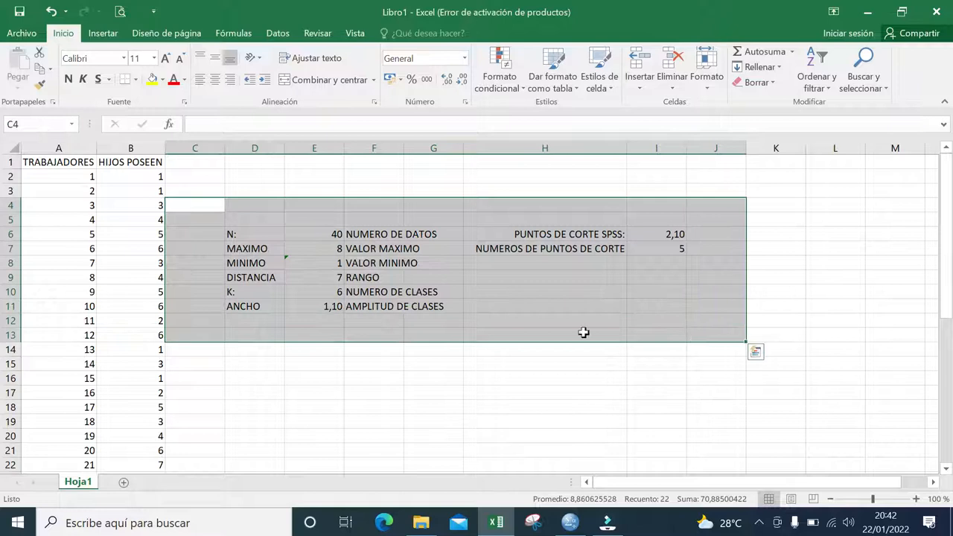
click(556, 325)
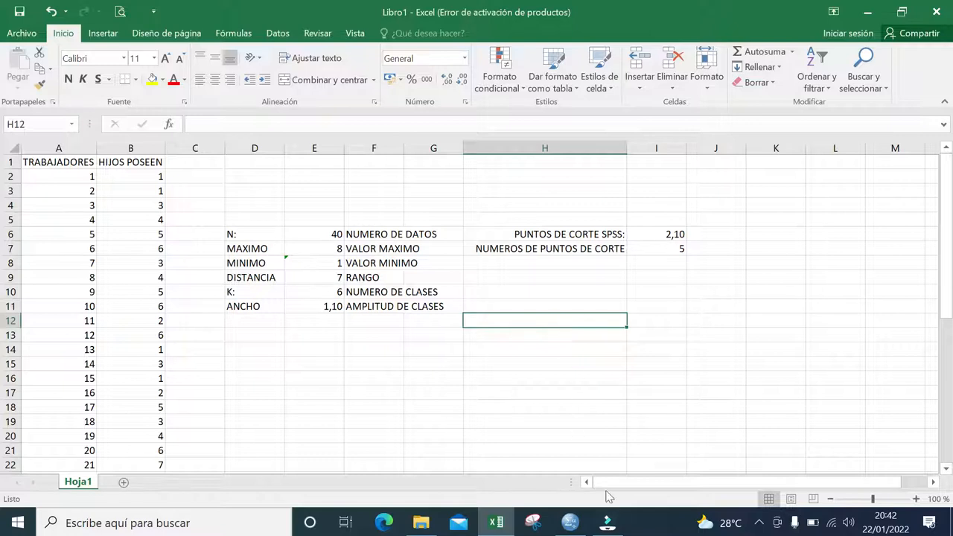
- Switch to the empty SPSS data editor and define a first variable named CANTIDAD_HIJOS in the variable view
mouse_move(572, 523)
click(564, 466)
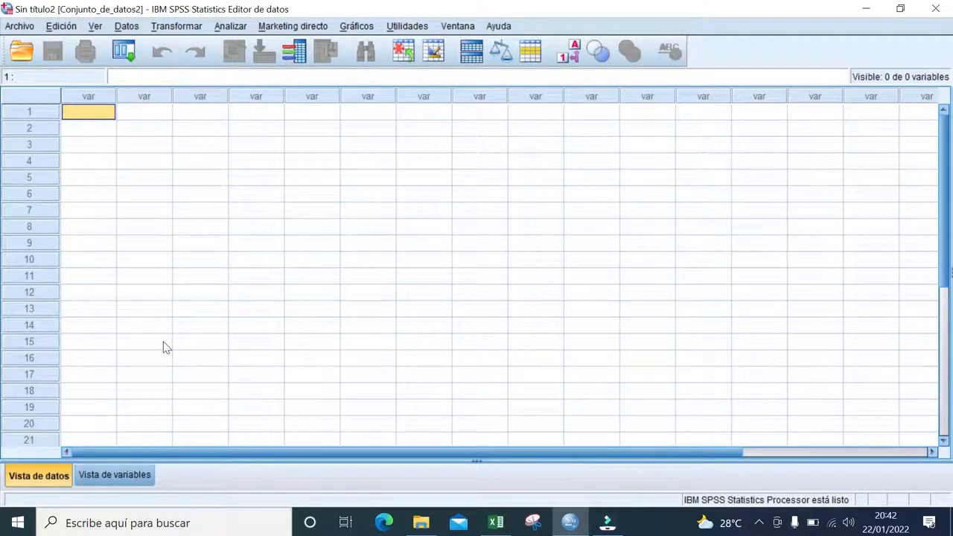
click(128, 477)
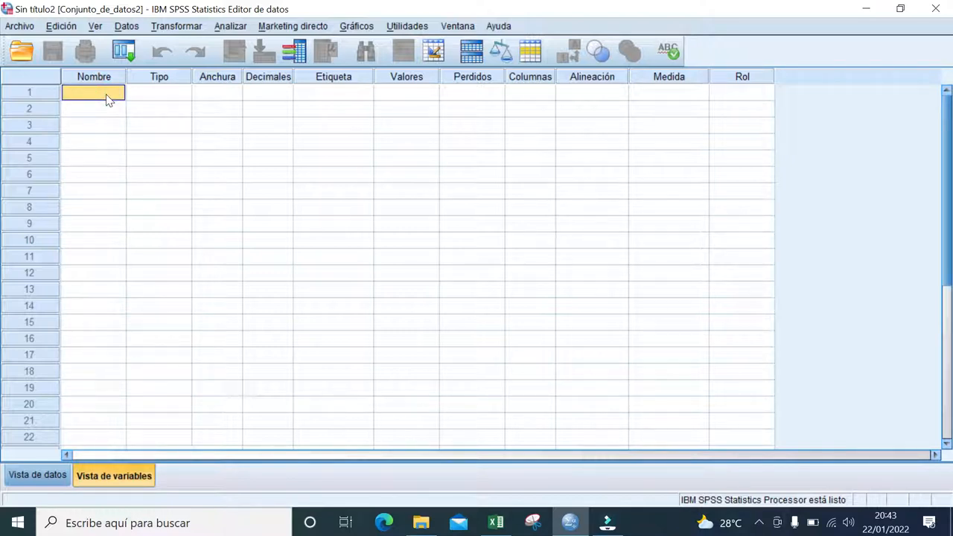
text(CANTID)
text(AD)
text(_HIJOS)
click(159, 110)
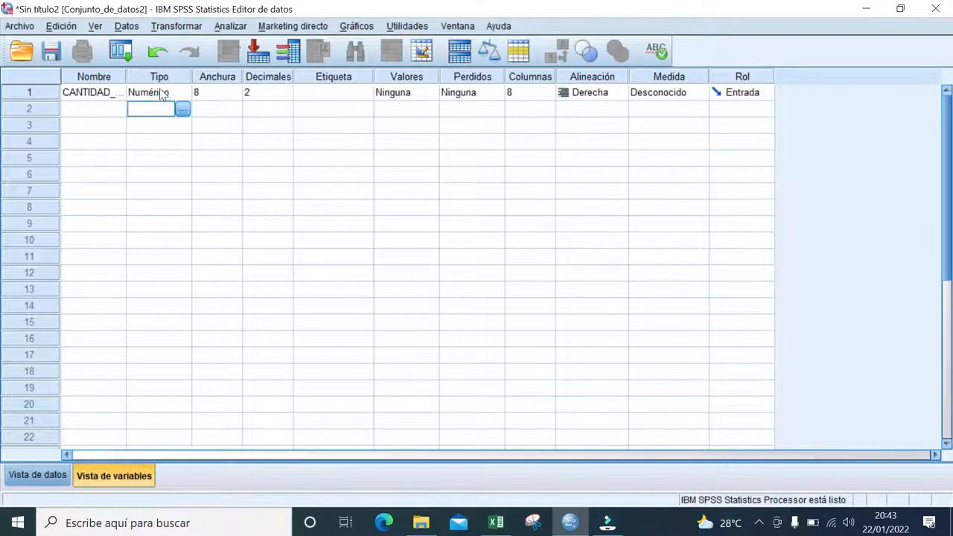
- Check the data type of the CANTIDAD_HIJOS variable
click(161, 93)
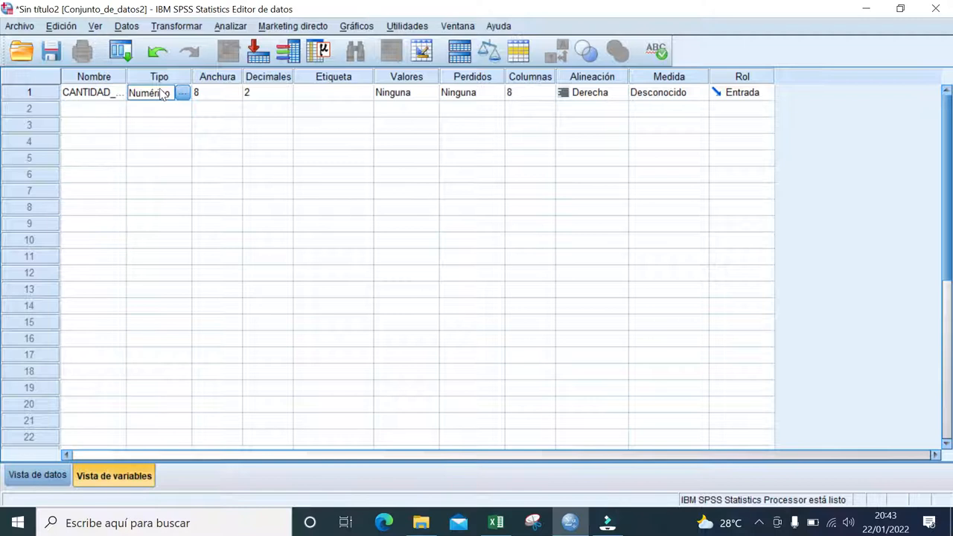
click(172, 123)
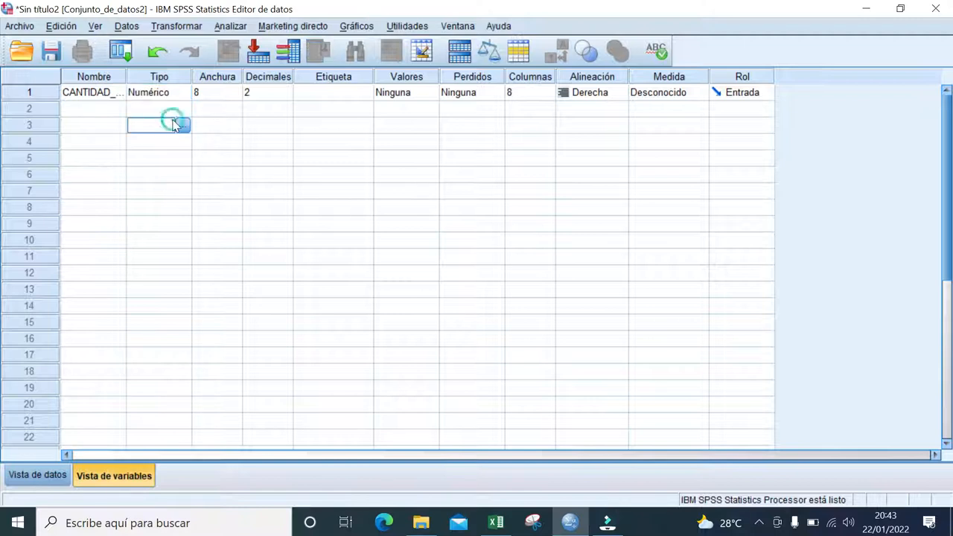
click(117, 111)
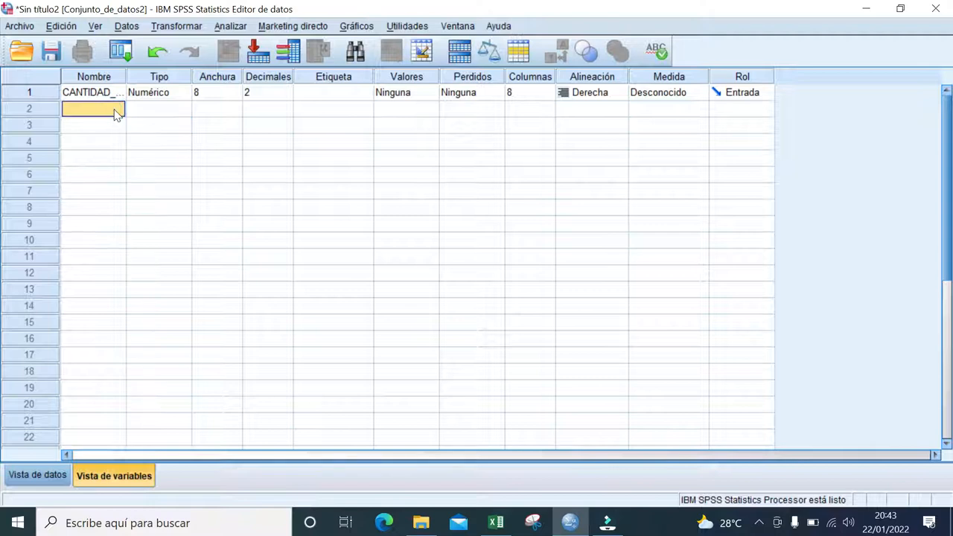
- Set the CANTIDAD_HIJOS variable to 0 decimals
click(285, 91)
click(286, 89)
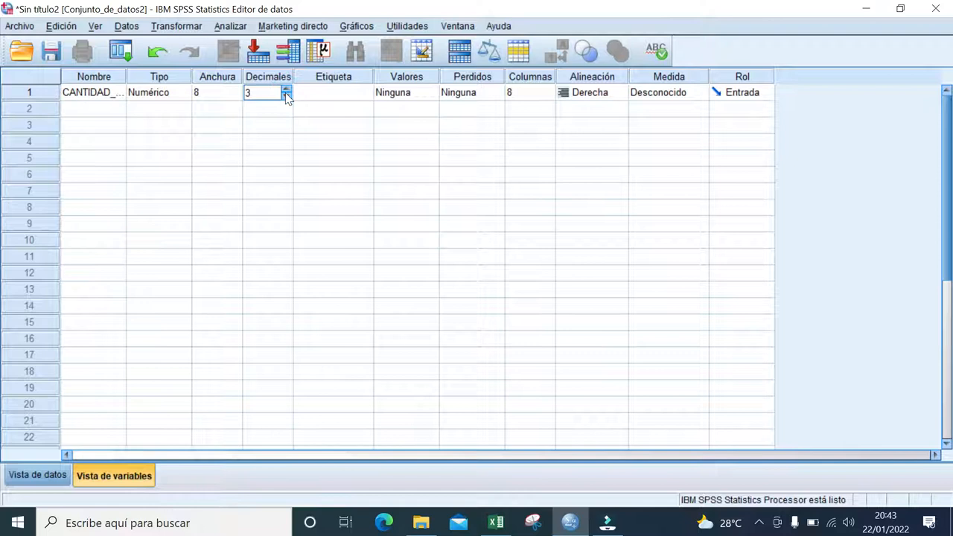
click(287, 96)
click(287, 97)
- Label the CANTIDAD_HIJOS variable "CANTIDAD DE HIJOS" and widen the label column to fit the full text
click(342, 99)
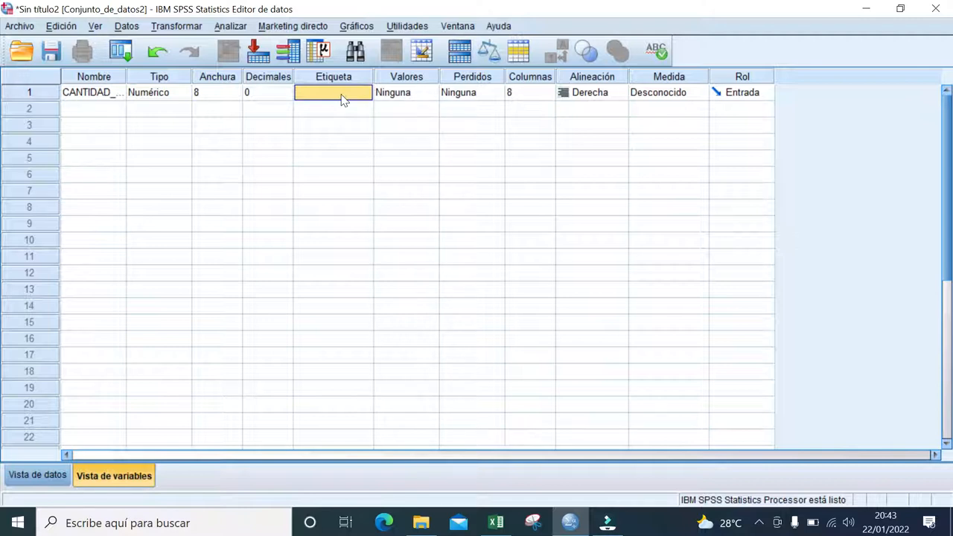
text(CANTIDAD DE HIJO)
text(S)
click(381, 127)
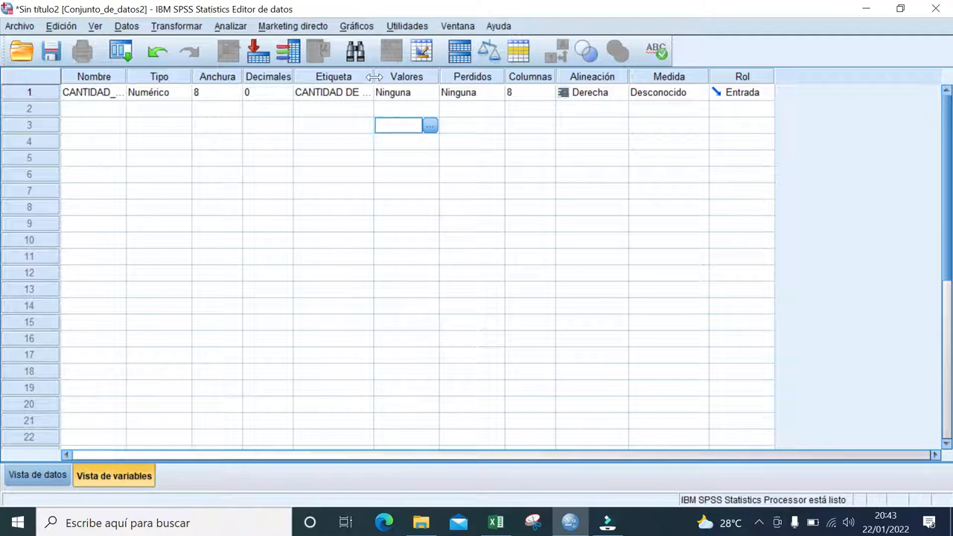
drag(373, 77, 405, 79)
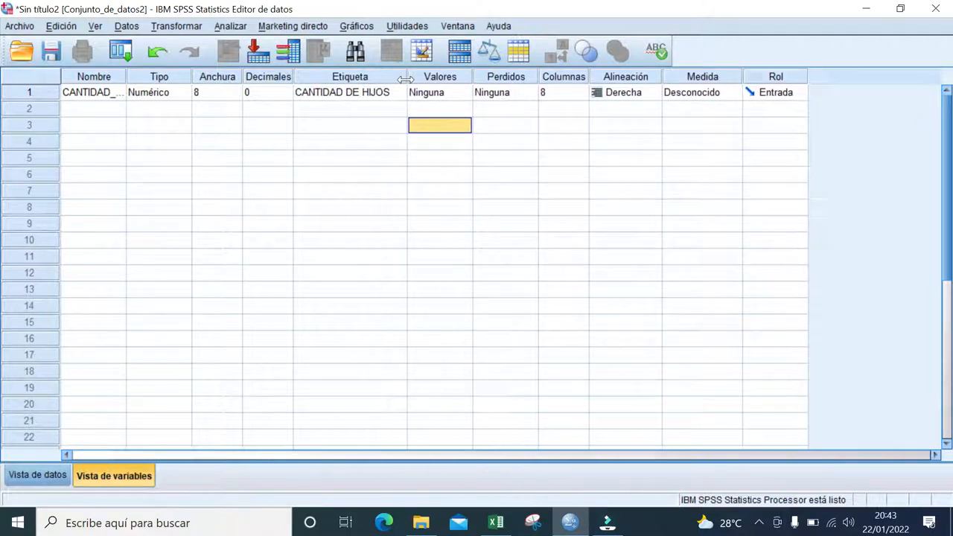
- Set the measurement level of CANTIDAD_HIJOS to Escala
click(564, 126)
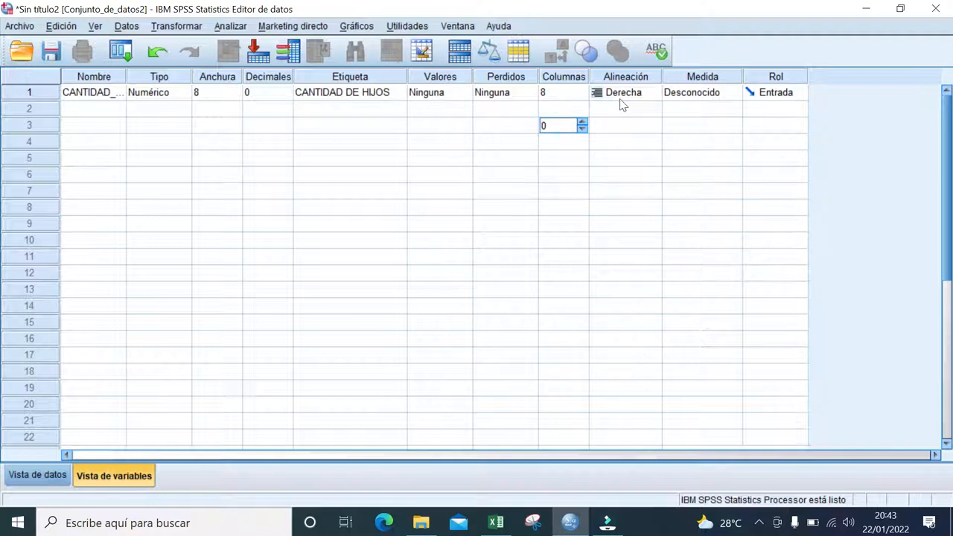
click(706, 99)
click(697, 110)
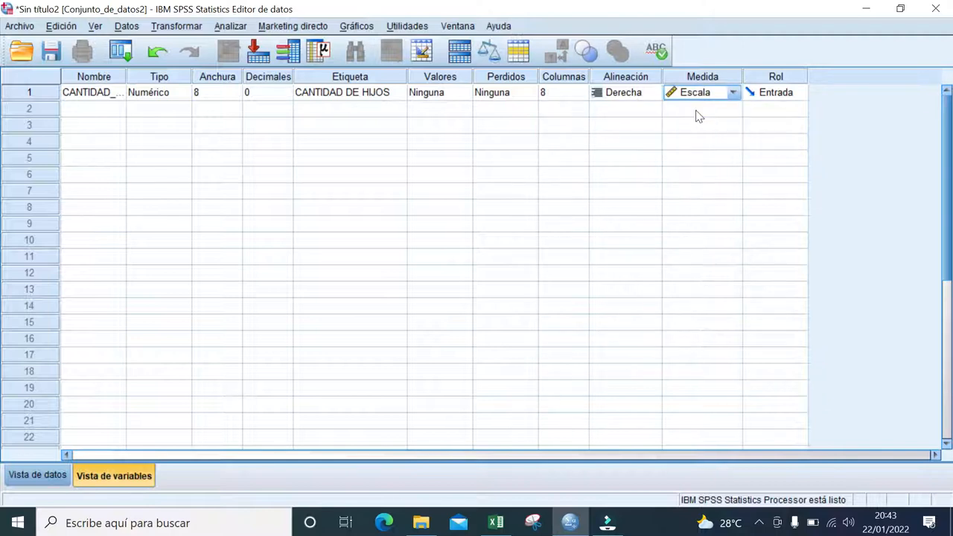
- Switch to the data view and widen the CANTIDAD_HIJOS column so its name fits on one line
click(37, 481)
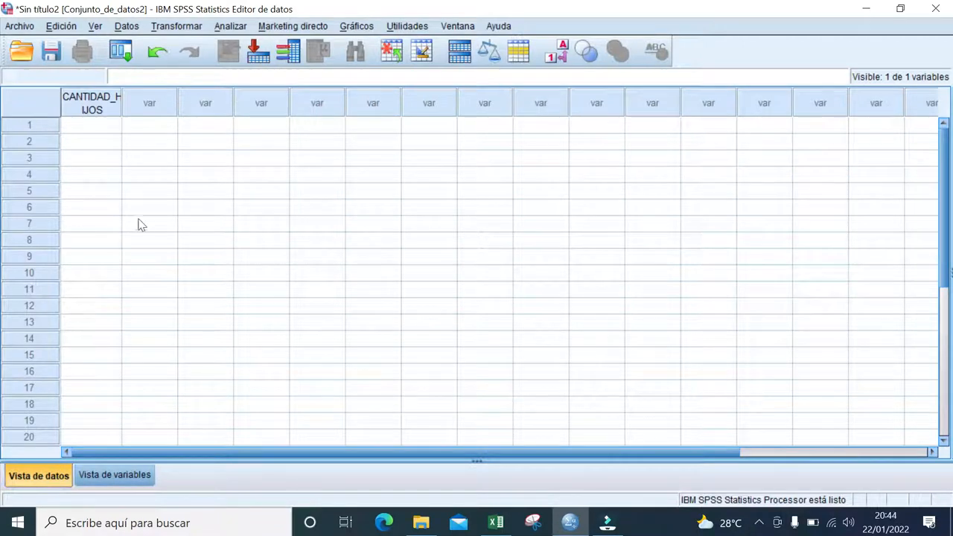
drag(122, 102, 155, 102)
click(117, 116)
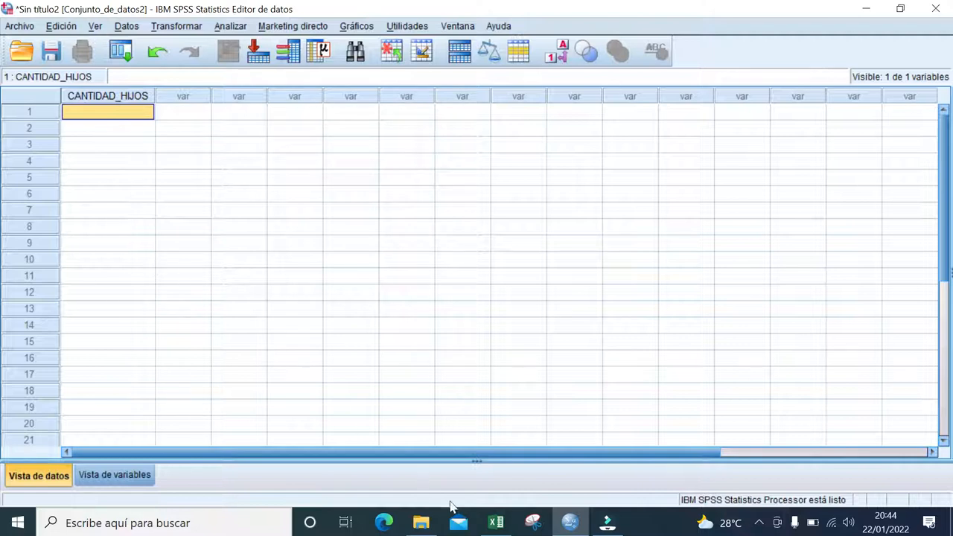
- Copy the children counts in B2:B41 of the Excel sheet and paste them into the SPSS CANTIDAD_HIJOS column from the first row
mouse_move(492, 530)
click(477, 484)
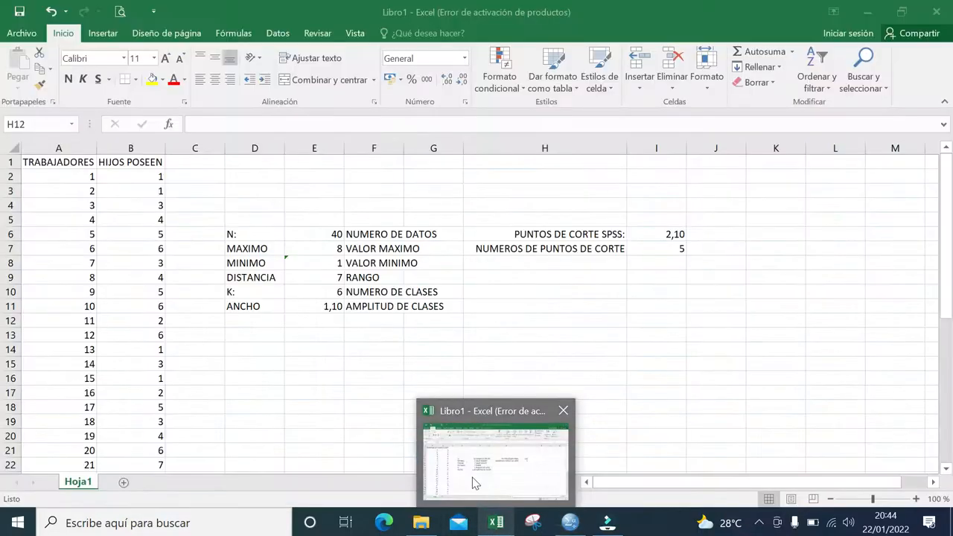
click(154, 176)
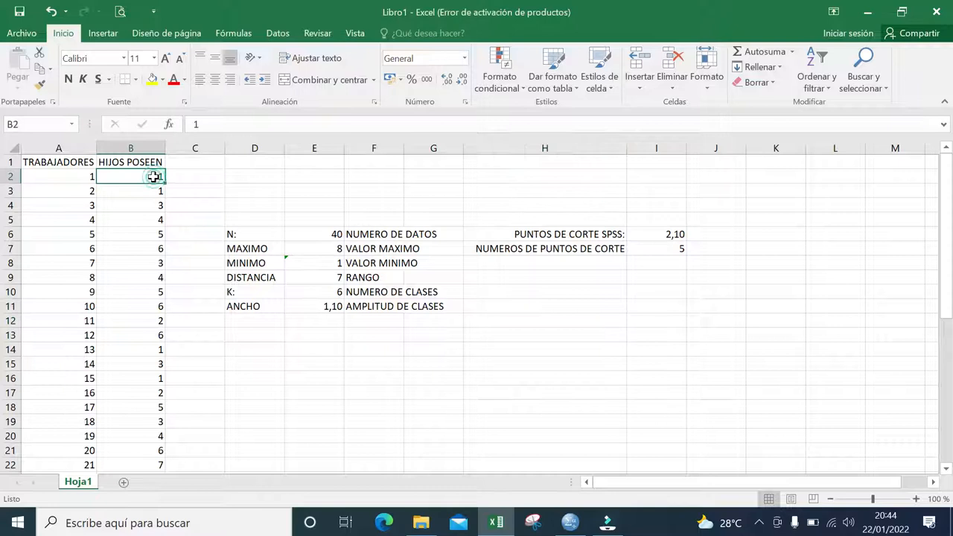
key(shift+Down)
key(shift+Down)
key(shift+Down)
key(shift+Down)
key(shift+Down)
key(shift+Down)
key(shift+Down)
key(shift+Down)
key(shift+Down)
key(shift+Down)
key(shift+Down)
key(shift+Down)
key(shift+Down)
key(shift+Down)
key(shift+Down)
key(shift+Down)
key(shift+Down)
key(shift+Down)
key(shift+Down)
key(shift+Down)
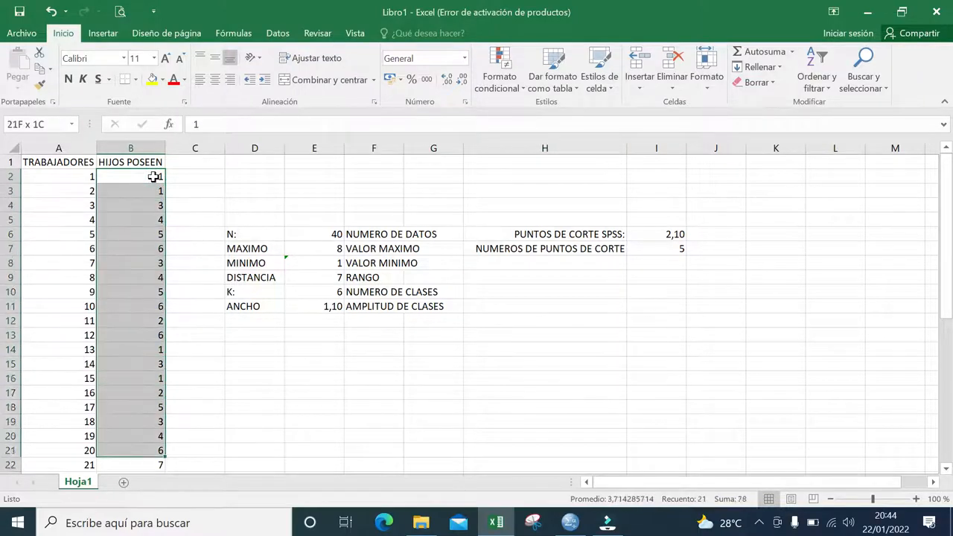
key(shift+Down)
key(shift+Down)
key(shift+Down)
key(shift+Down)
key(shift+Down)
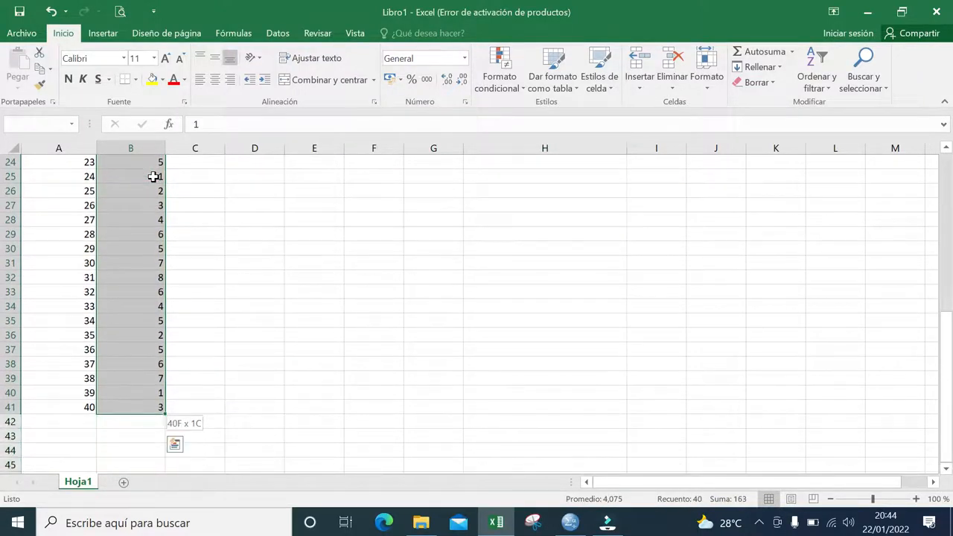
key(ctrl+c)
key(alt+Tab)
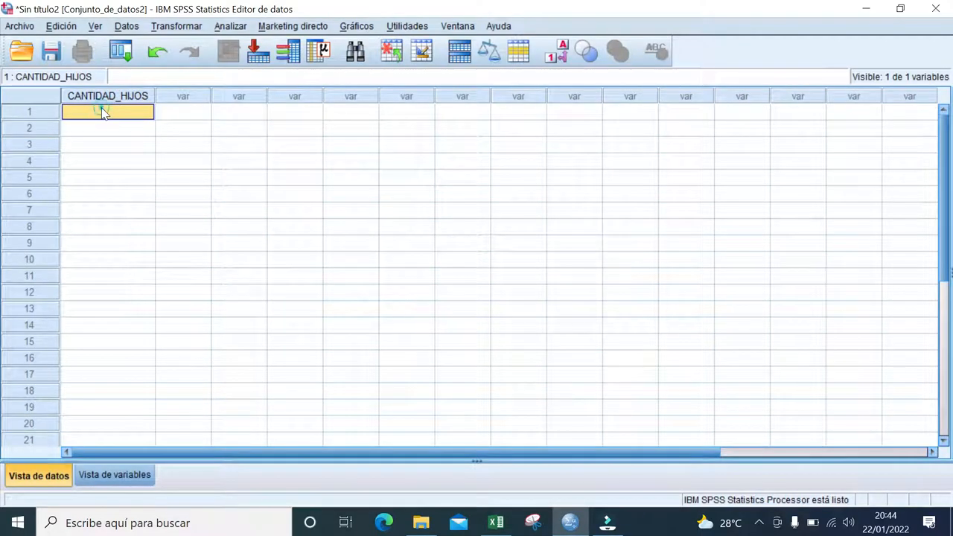
key(ctrl+v)
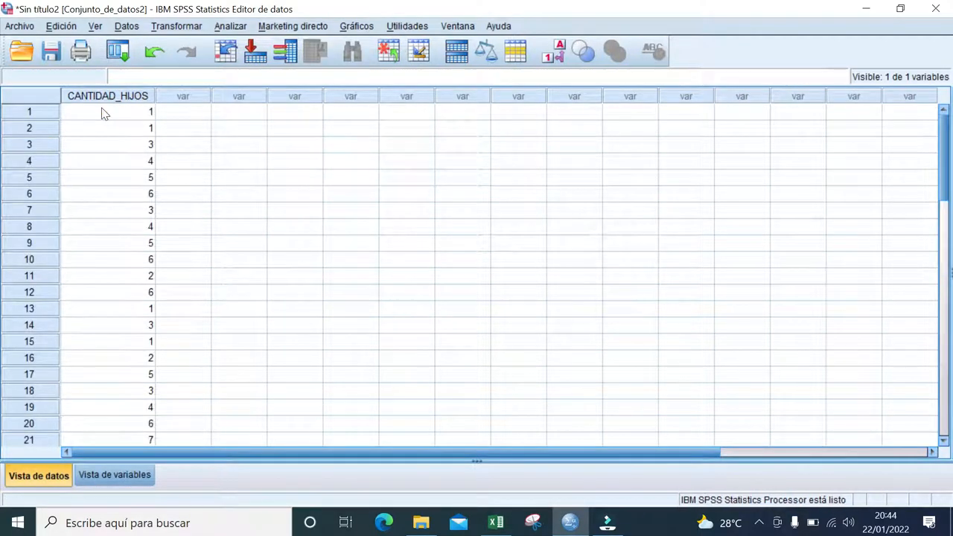
- Review the pasted CANTIDAD_HIJOS values down to the last case and return to the first row
click(105, 113)
key(Down)
key(Down)
key(Down)
key(Down)
key(Down)
key(Down)
key(Down)
key(Down)
key(Down)
key(Down)
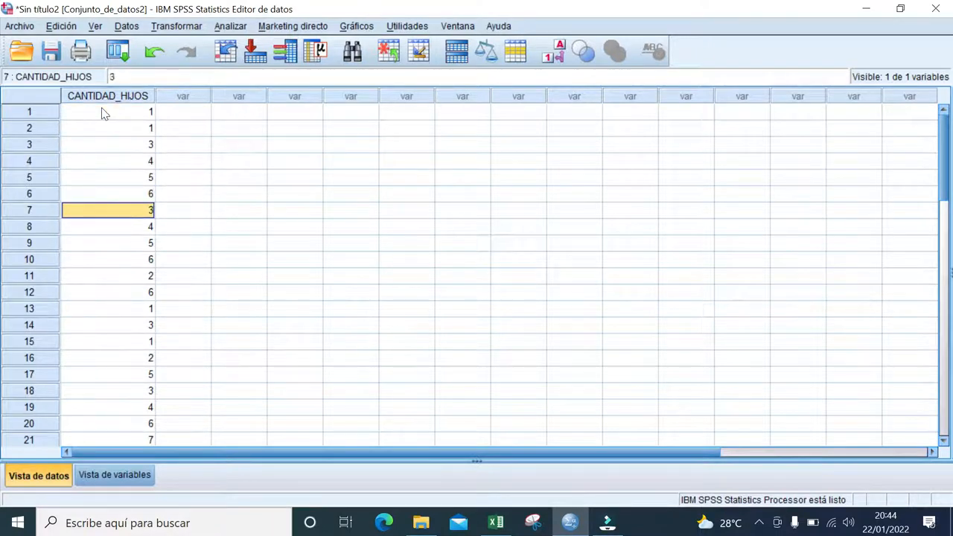
key(Down)
key(Down)
key(Down)
key(Down)
key(Down)
key(Down)
key(Down)
key(Down)
key(Down)
key(Down)
key(Down)
key(Down)
key(Down)
key(Down)
key(Down)
key(Down)
key(Down)
key(Down)
key(Down)
key(Down)
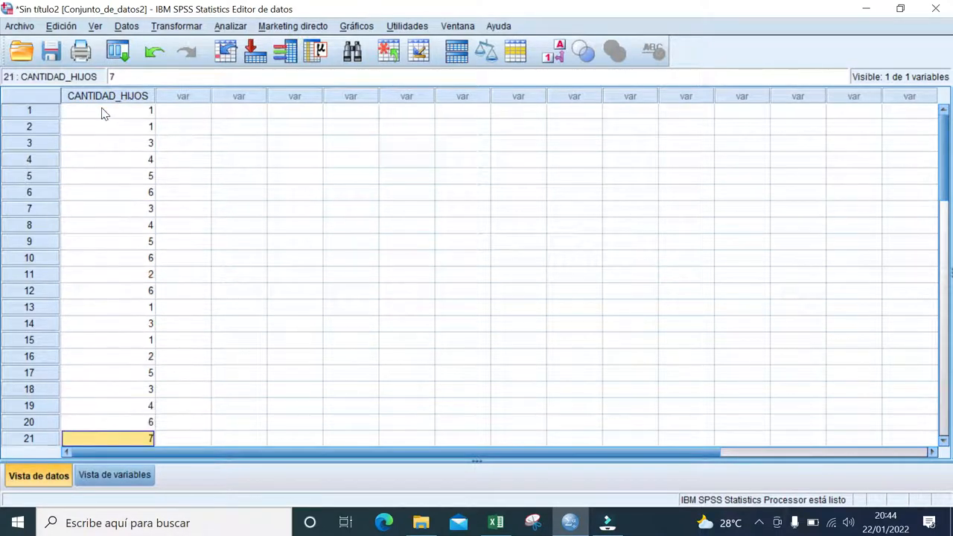
key(Down)
key(Down)
key(Down)
key(Down)
key(Down)
key(Down)
key(Down)
key(Up)
key(Up)
key(Up)
key(Up)
key(Up)
key(Up)
key(Up)
key(Up)
key(Up)
key(Up)
key(Up)
key(Up)
key(Up)
key(Up)
key(Up)
key(Up)
key(Up)
key(Up)
key(Up)
key(Up)
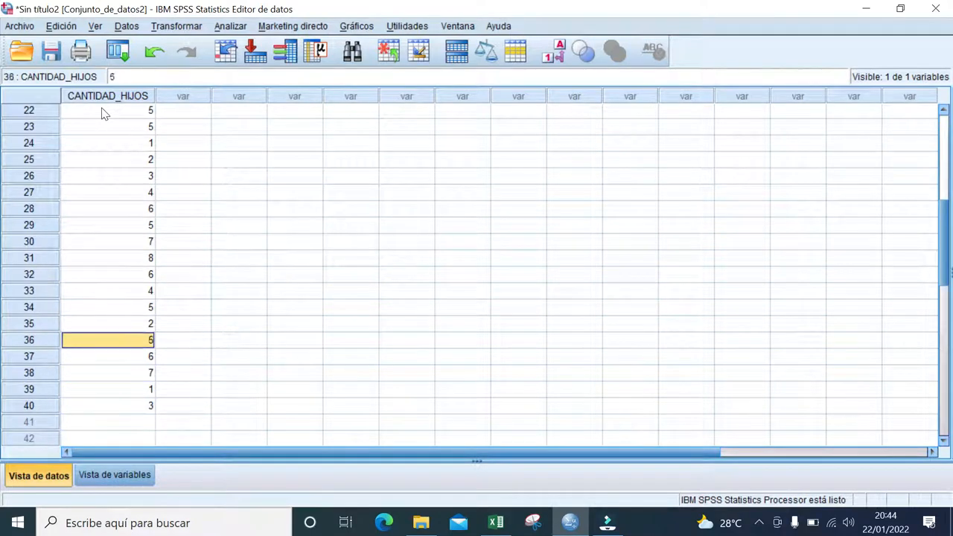
key(Up)
key(Up)
key(Up)
key(Up)
key(Up)
key(Up)
key(Up)
key(Up)
key(Up)
key(Up)
key(Up)
key(Up)
key(Up)
key(Up)
key(Up)
key(Up)
key(Up)
key(Up)
key(Up)
key(Up)
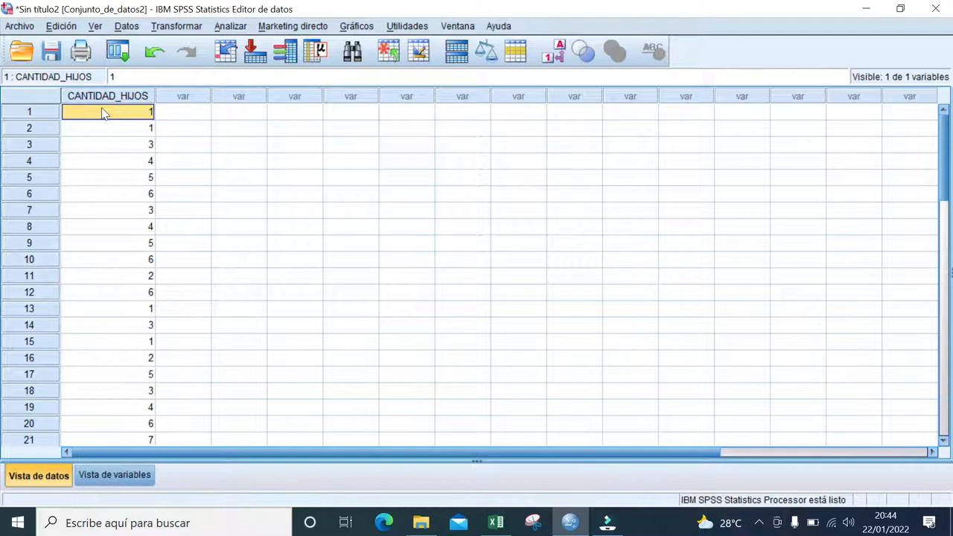
- Start visual binning (Agrupación visual) for CANTIDAD DE HIJOS and name the binned variable HIJOS
click(177, 27)
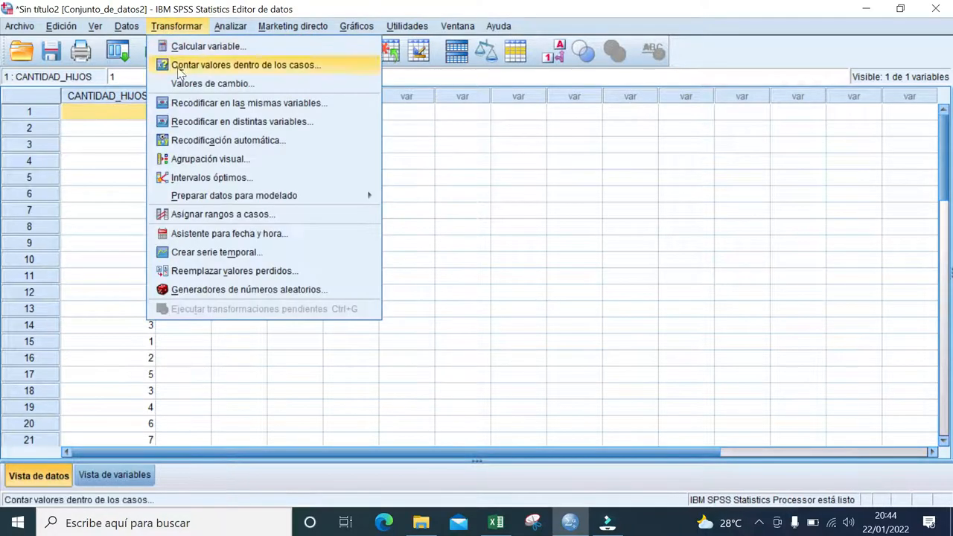
click(195, 159)
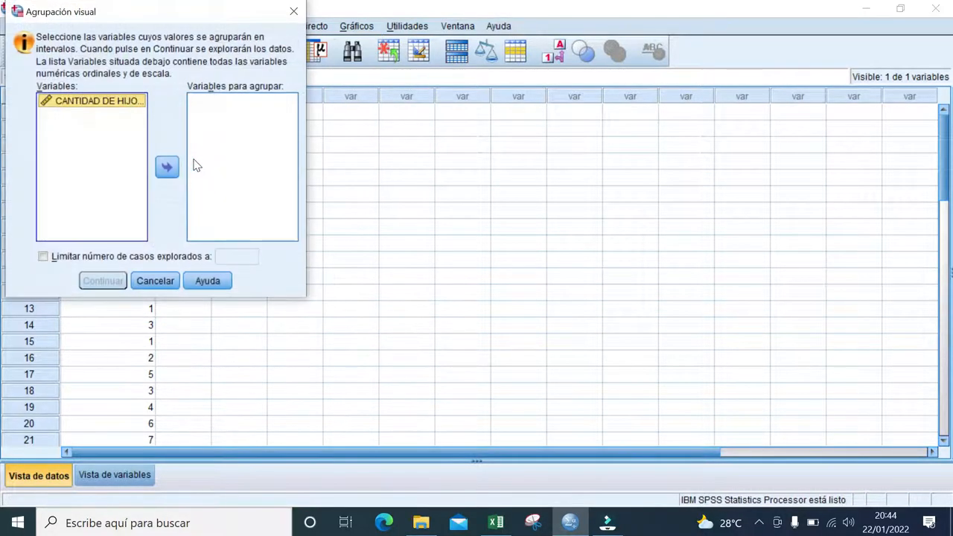
double_click(115, 104)
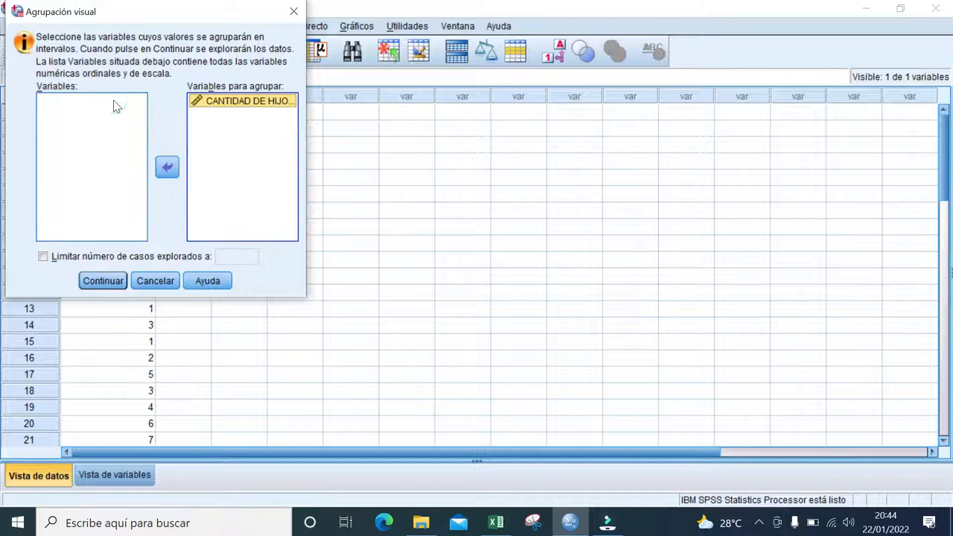
click(101, 281)
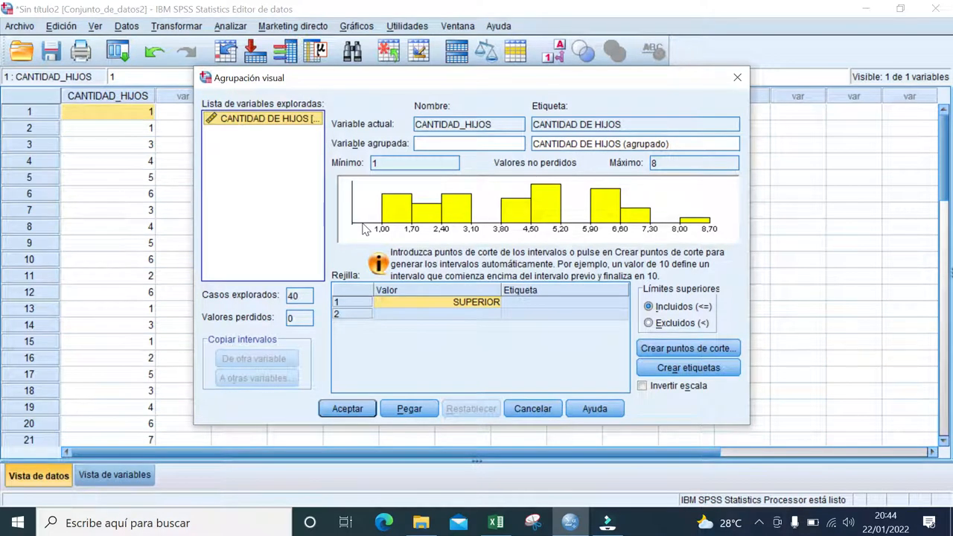
click(472, 143)
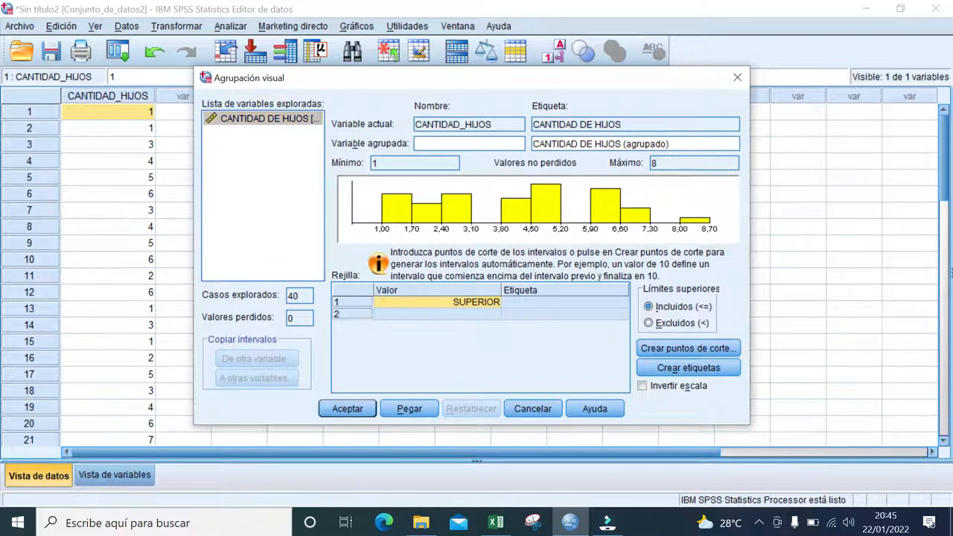
text(HIJOS)
- Begin defining equal-width cut points, consult the cut point in Excel cell I6, and set the first cut point position to 2 in SPSS
click(684, 350)
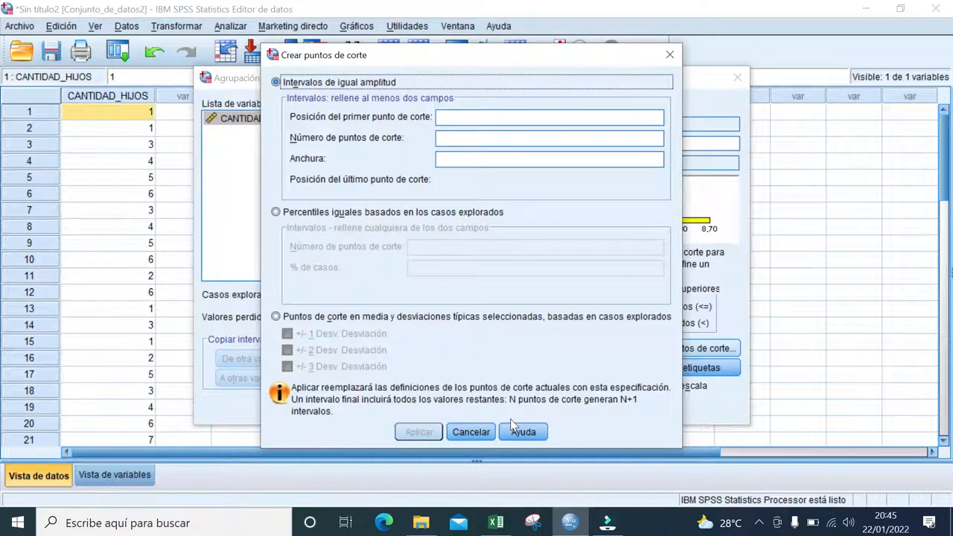
mouse_move(496, 523)
click(487, 466)
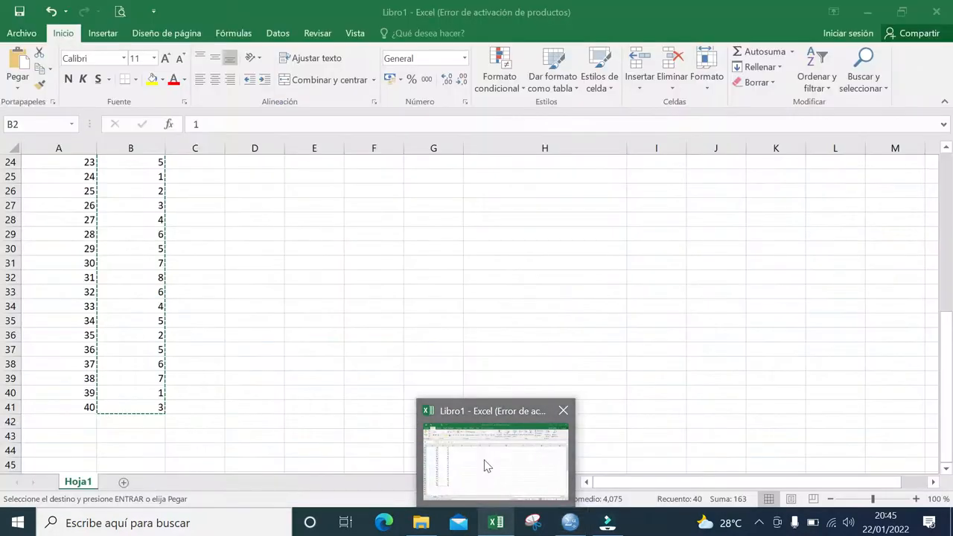
drag(950, 339, 948, 160)
click(571, 234)
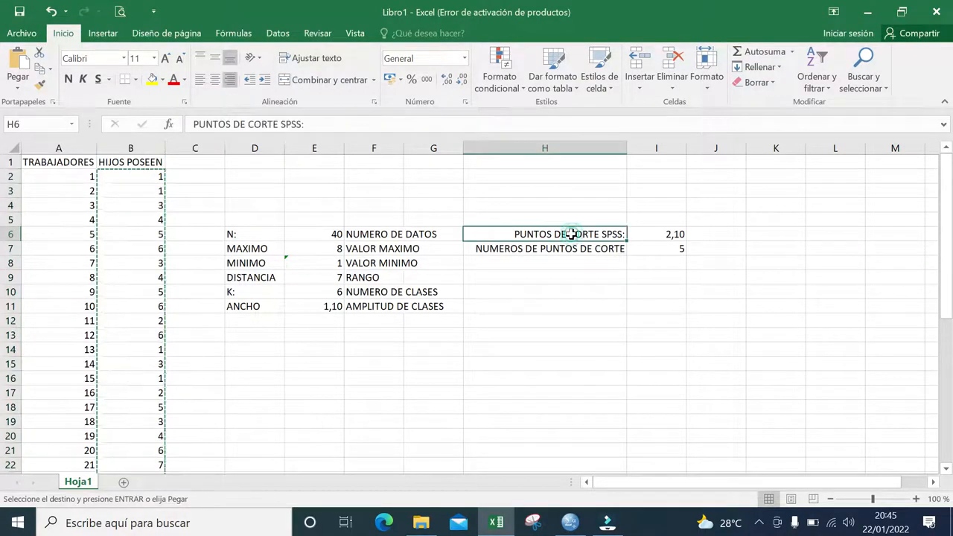
click(662, 236)
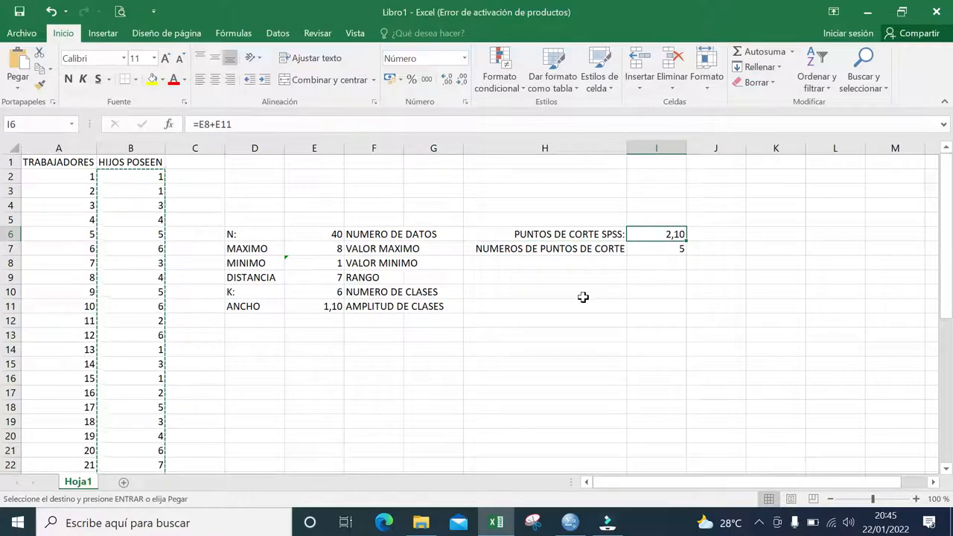
key(alt+Tab)
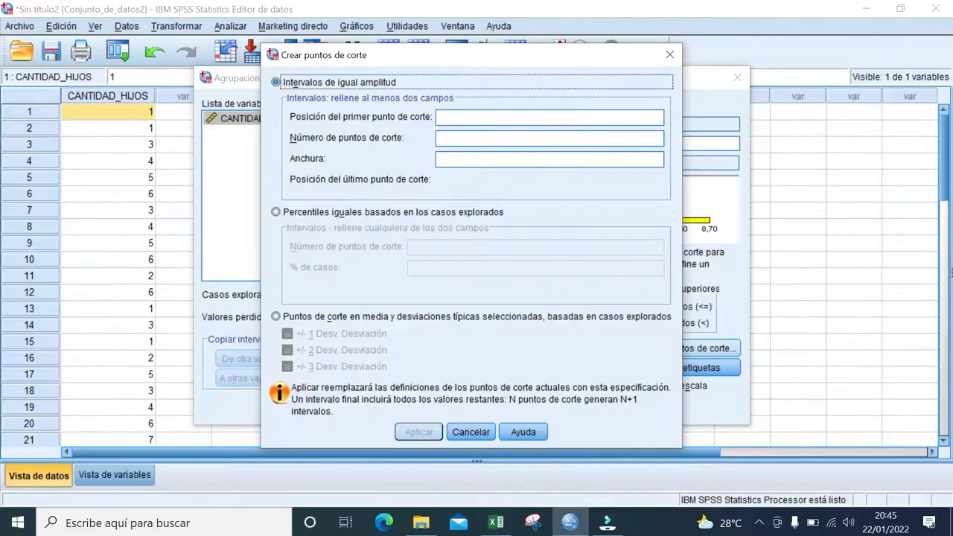
click(487, 118)
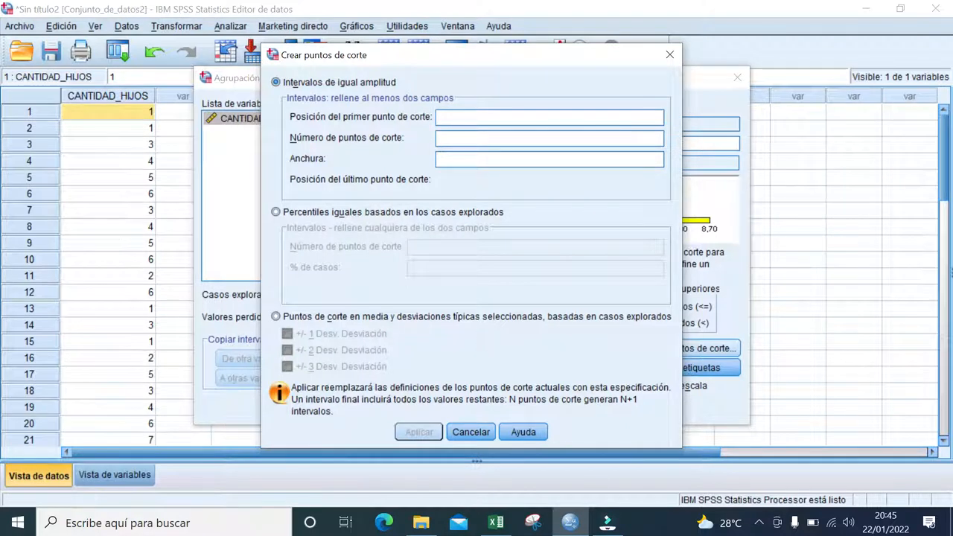
text(2)
- Consult Excel cell I7, set the number of cut points to 5 in SPSS, and let the interval width fill in automatically
key(alt+Tab)
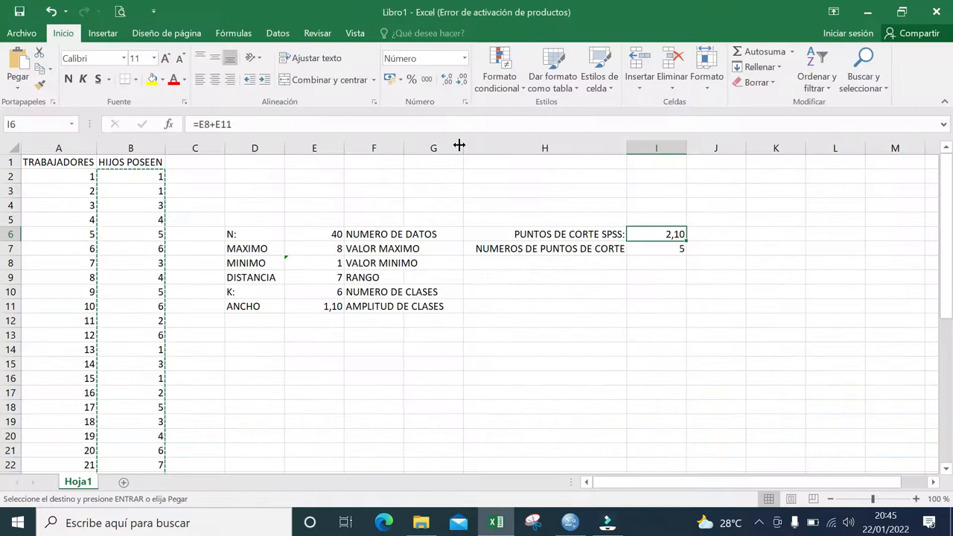
click(670, 248)
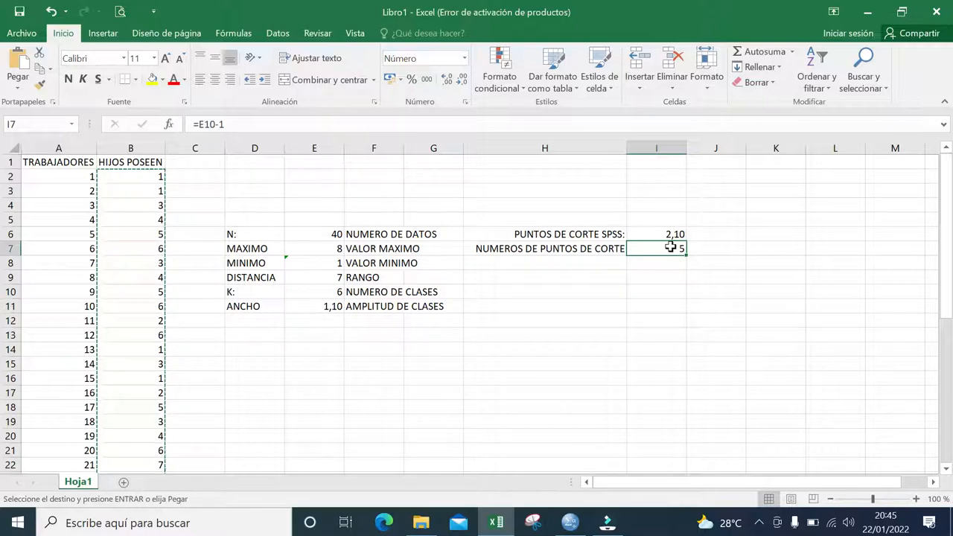
key(alt+Tab)
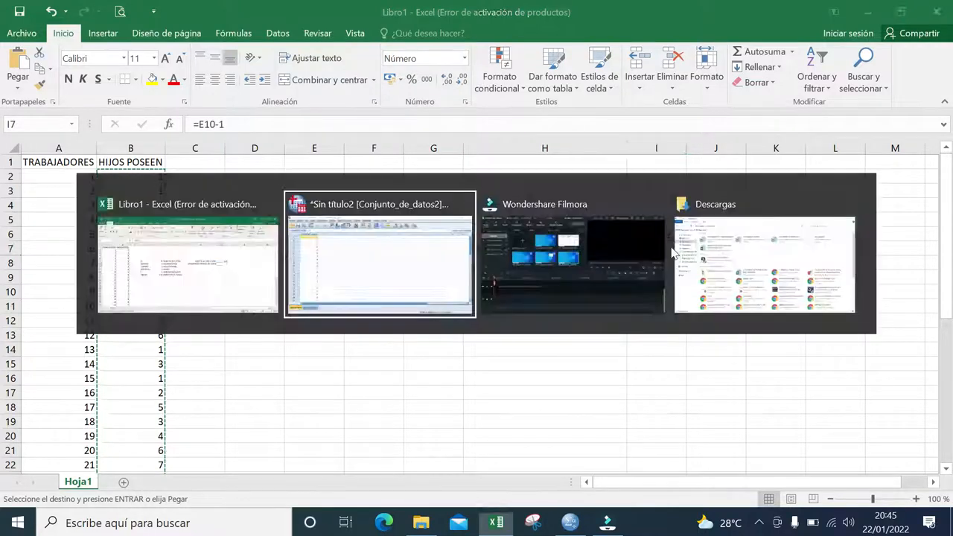
text(5)
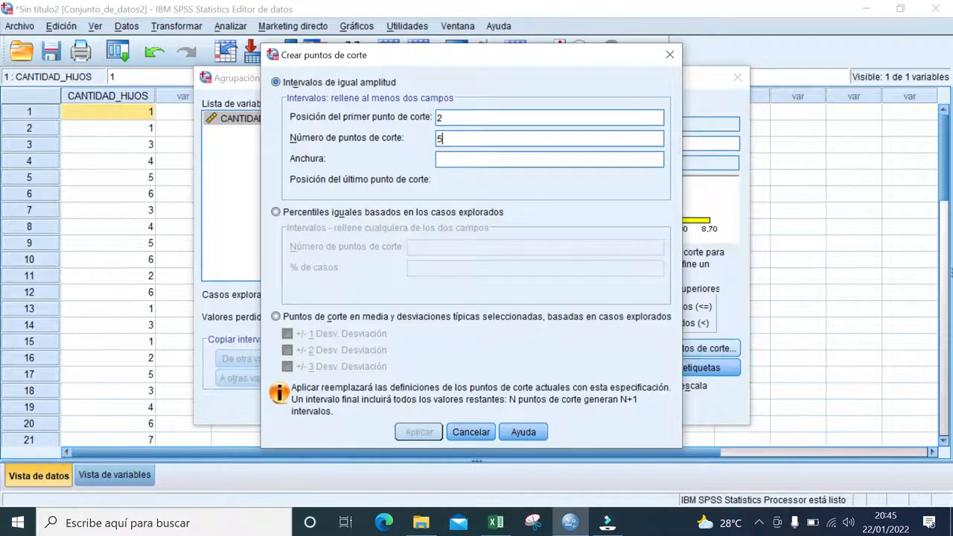
click(517, 159)
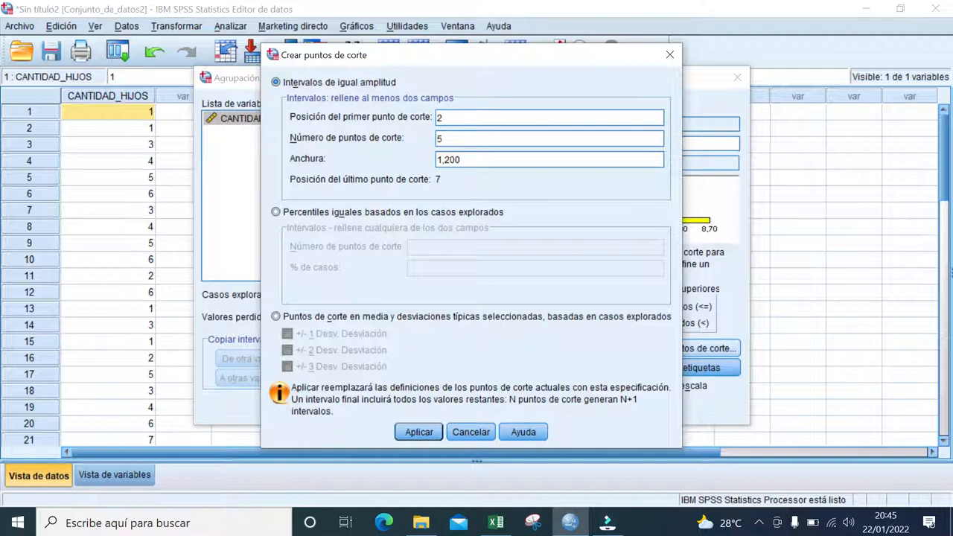
- Consult the class width (ANCHO) in Excel, set the interval width to 1,1 in SPSS, and apply the cut points
key(alt+Tab)
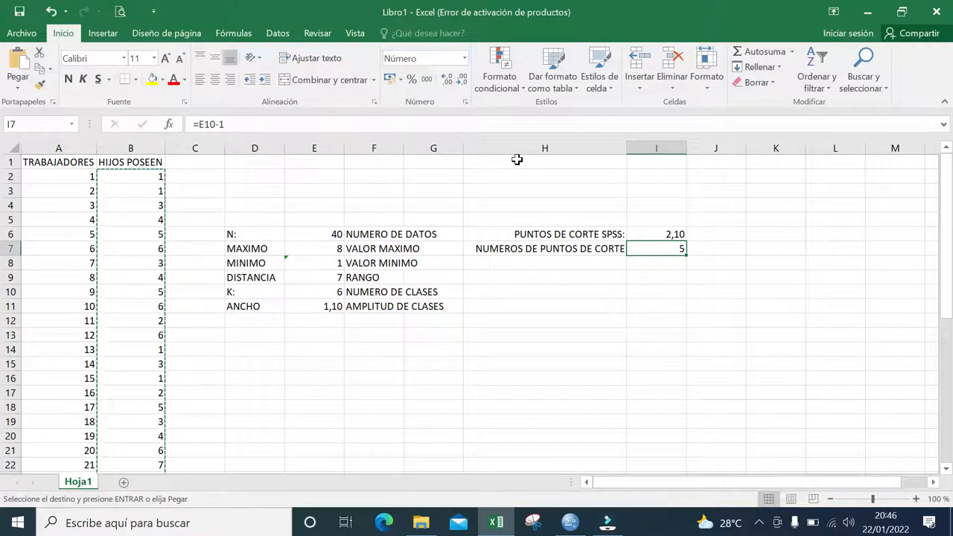
key(alt+Tab)
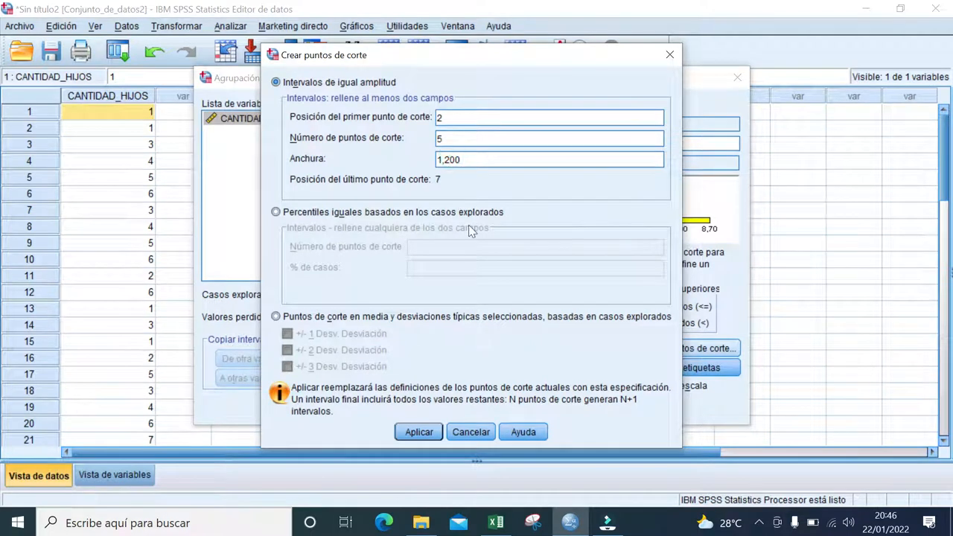
key(BackSpace)
text(1)
click(418, 433)
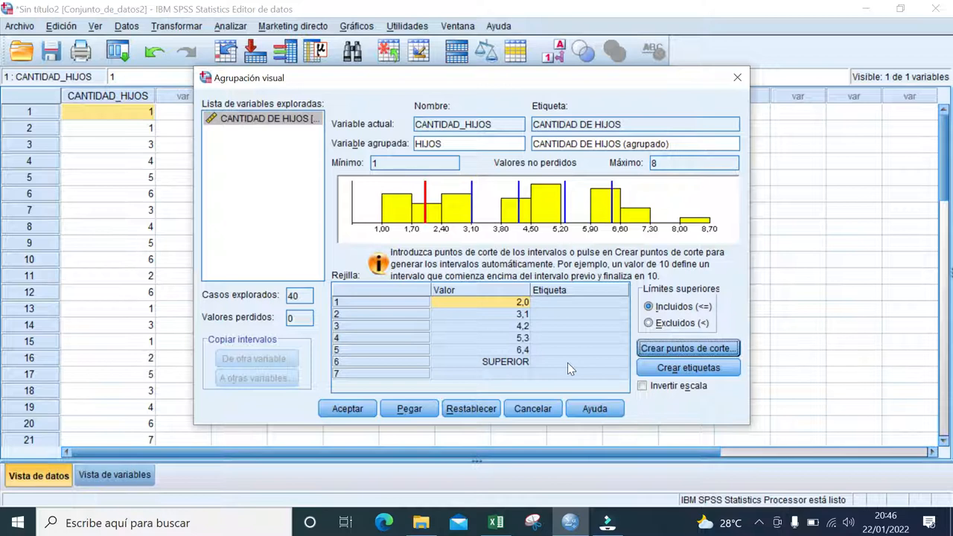
- Generate the interval labels automatically and append CLASE 1 to the first interval's label
click(667, 374)
click(556, 307)
click(556, 307)
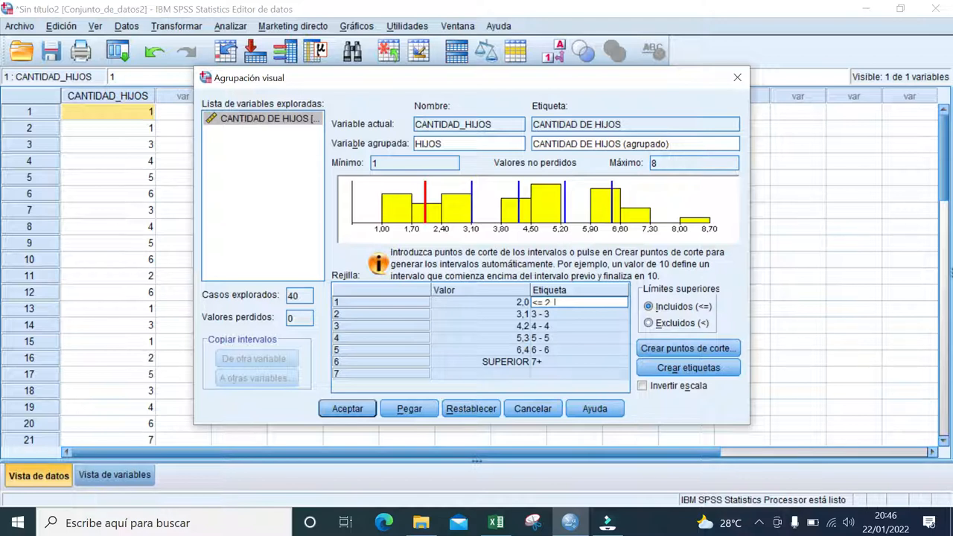
text(CLASE 1)
key(shift+Left)
key(shift+Left)
key(shift+Left)
key(shift+Left)
key(shift+Left)
key(shift+Left)
key(shift+Left)
- Append CLASE 2 and CLASE 3 to the labels of the second and third intervals
click(556, 313)
click(556, 313)
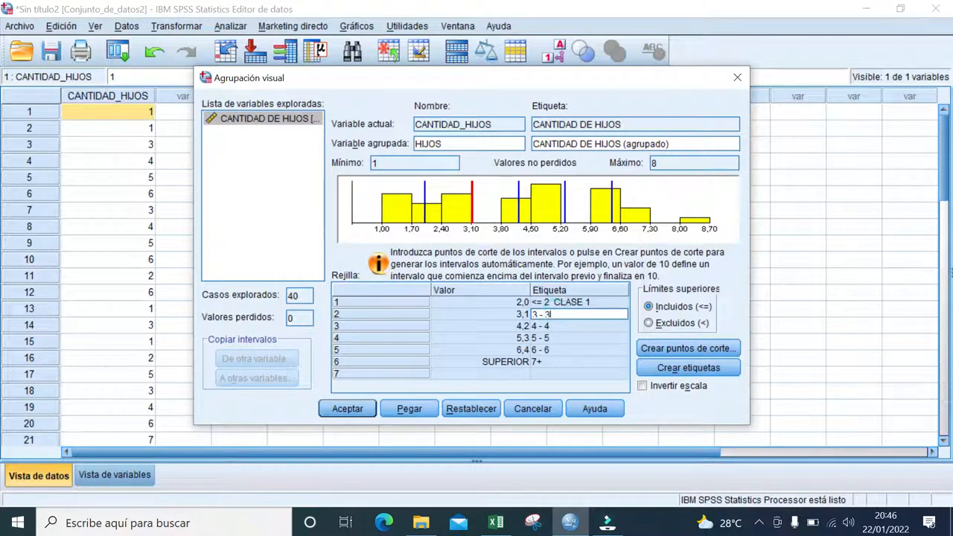
text(CLASE 2)
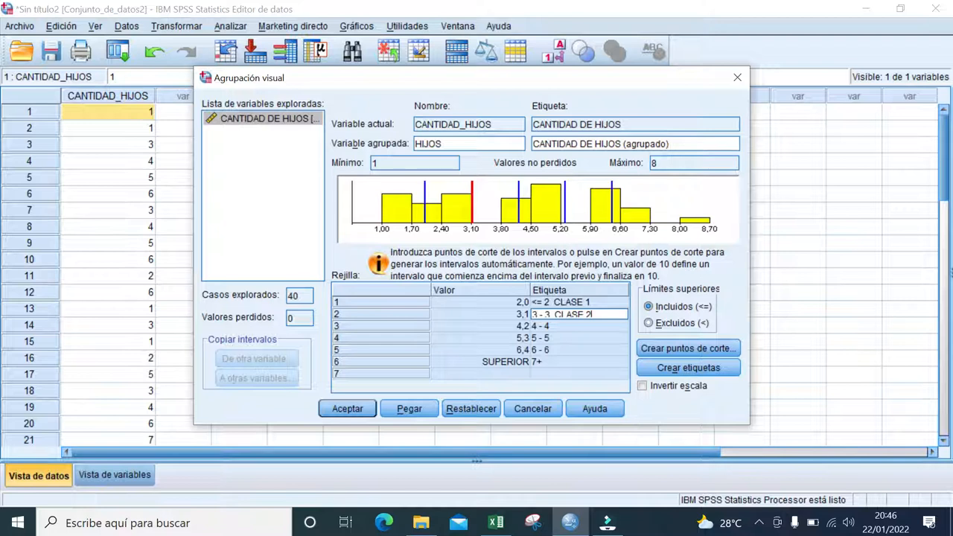
click(560, 325)
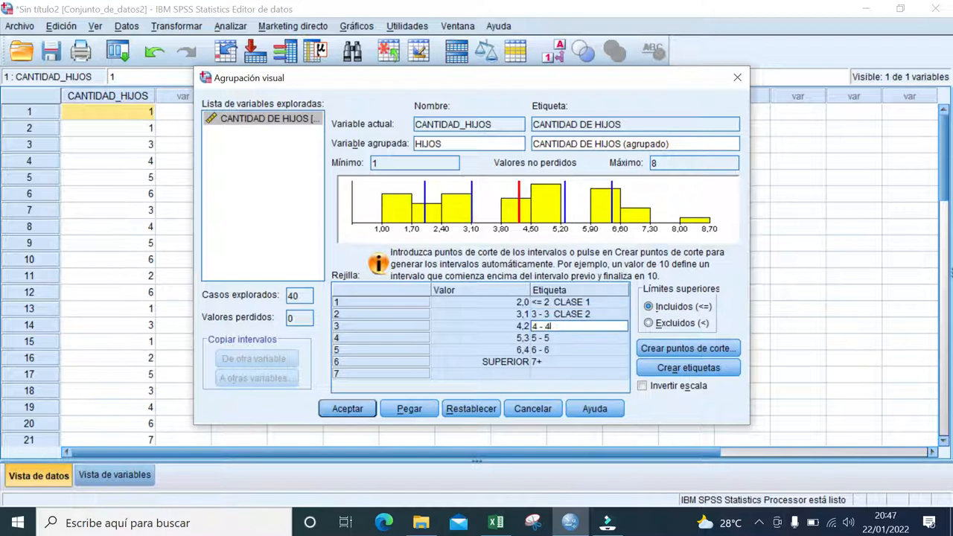
text(CLASE 3)
- Append CLASE 4, CLASE 5 and CLASE 6 to the labels of the fourth, fifth and sixth intervals
click(564, 335)
text(CLASE 1)
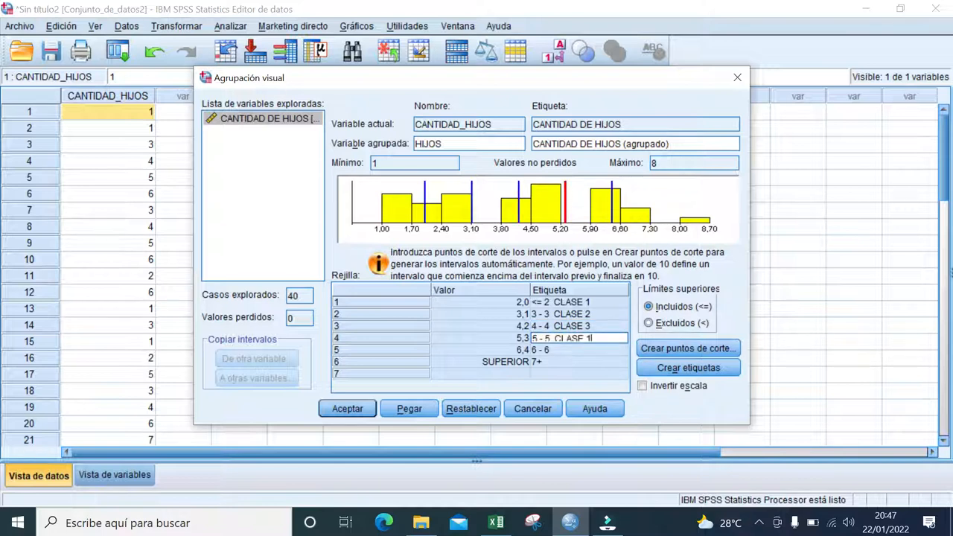
key(BackSpace)
text(4)
click(564, 347)
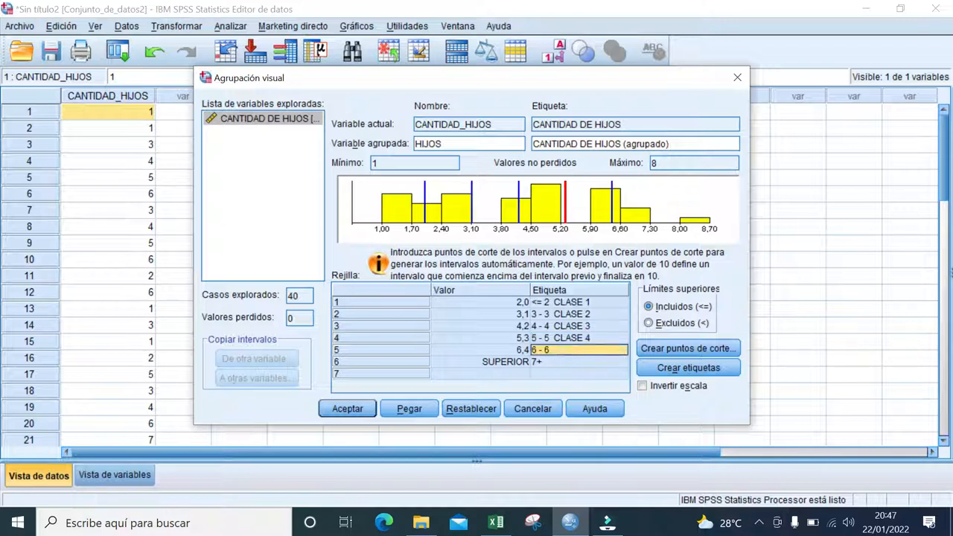
text(CLASE 1)
key(BackSpace)
text(5)
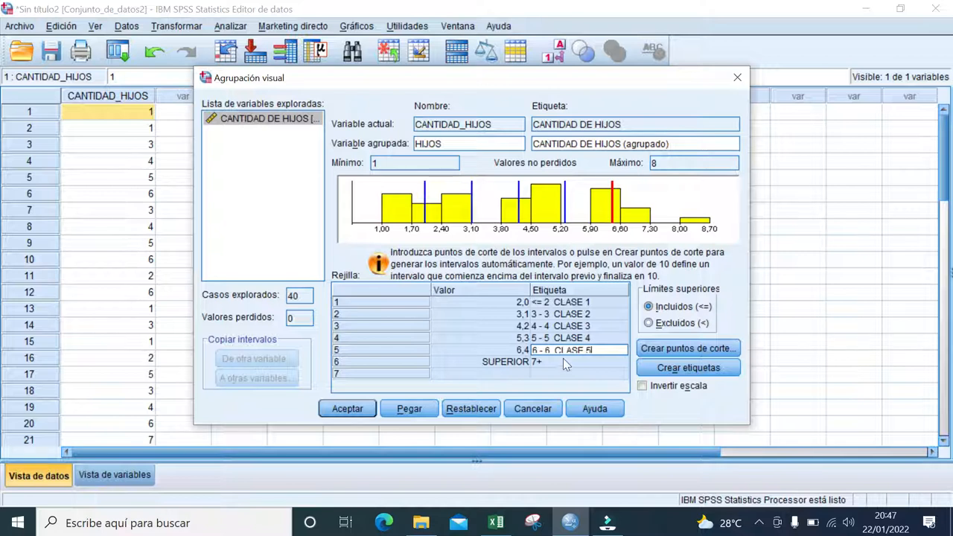
click(563, 360)
text(CLASE 1)
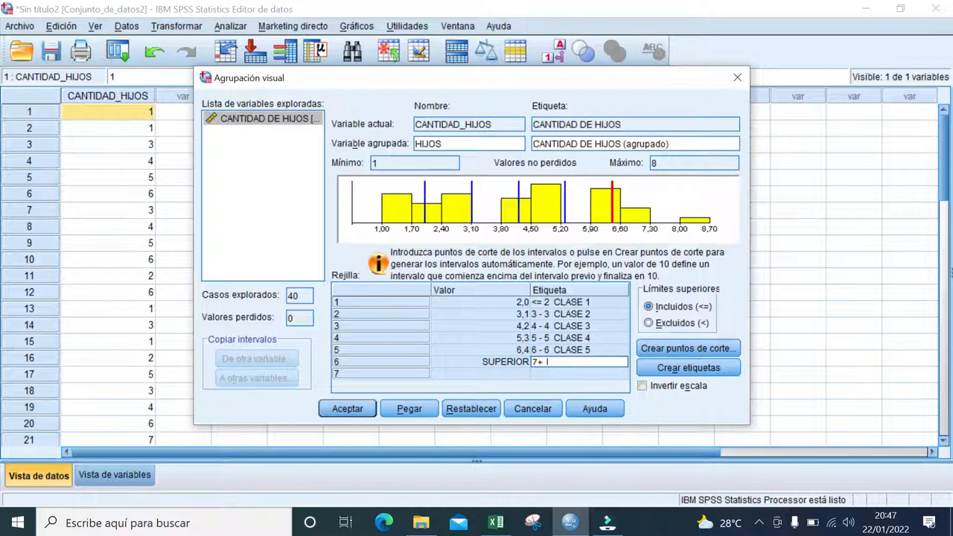
key(BackSpace)
text(6)
- Check the number of classes in Excel cell E10 and return to SPSS
mouse_move(514, 530)
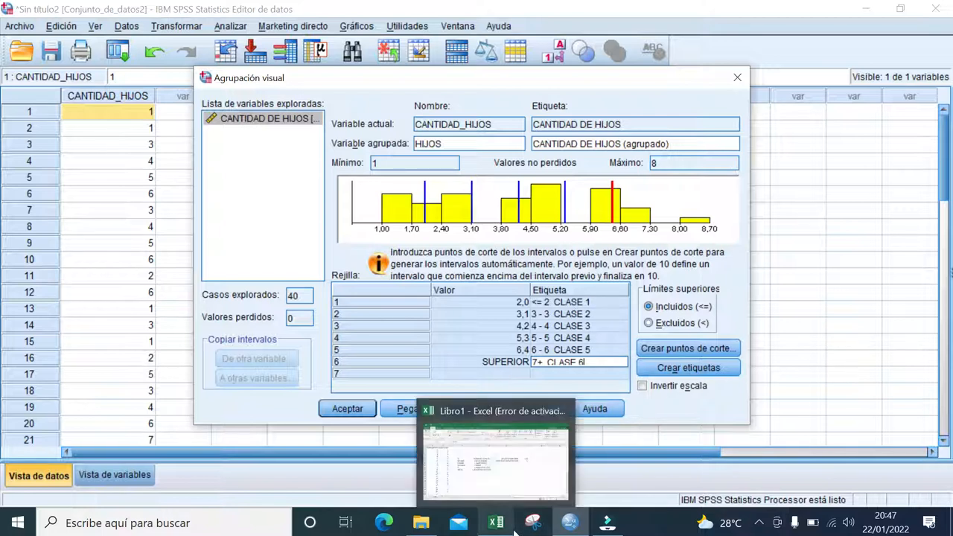
click(492, 451)
click(331, 290)
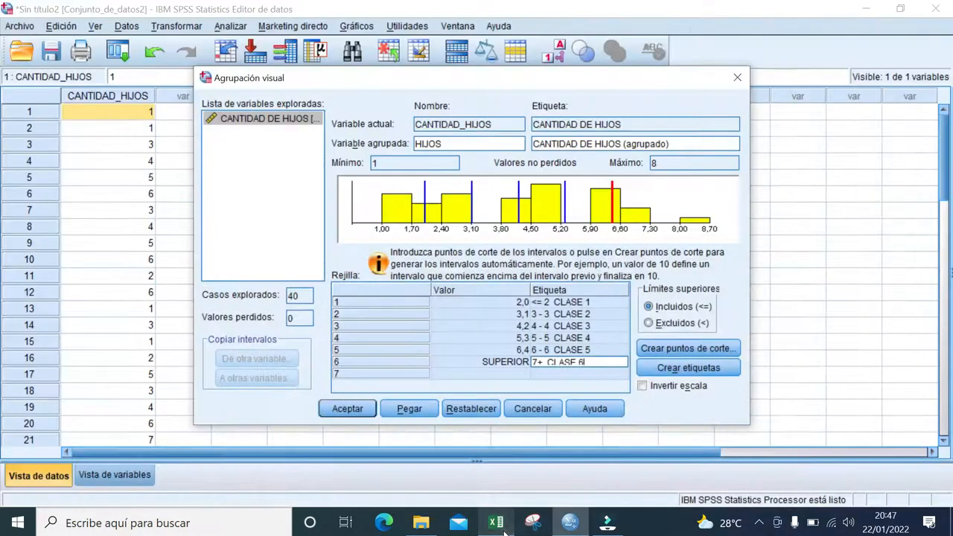
click(571, 523)
- Correct the second and third interval labels to read 2 - 3 CLASE 2 and 3 - 4 CLASE 3
click(563, 303)
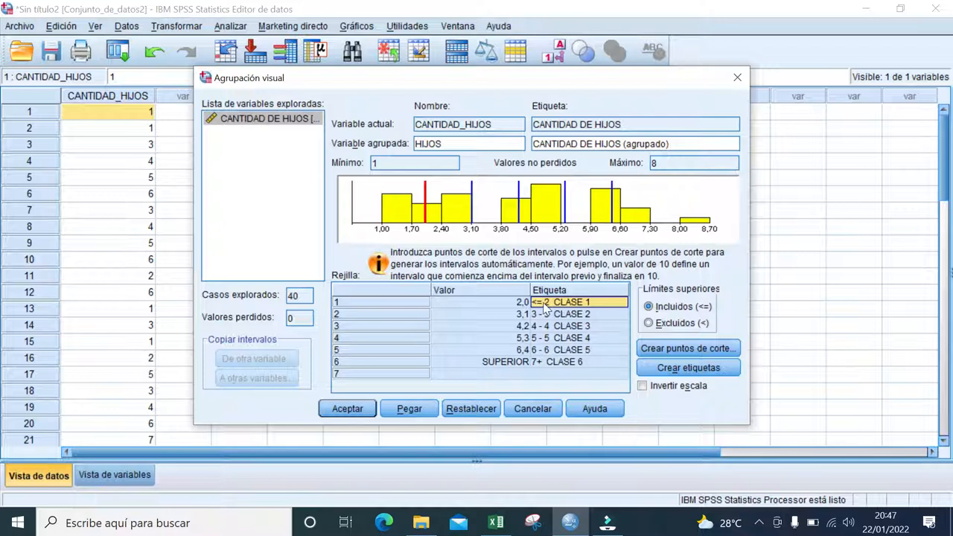
click(542, 304)
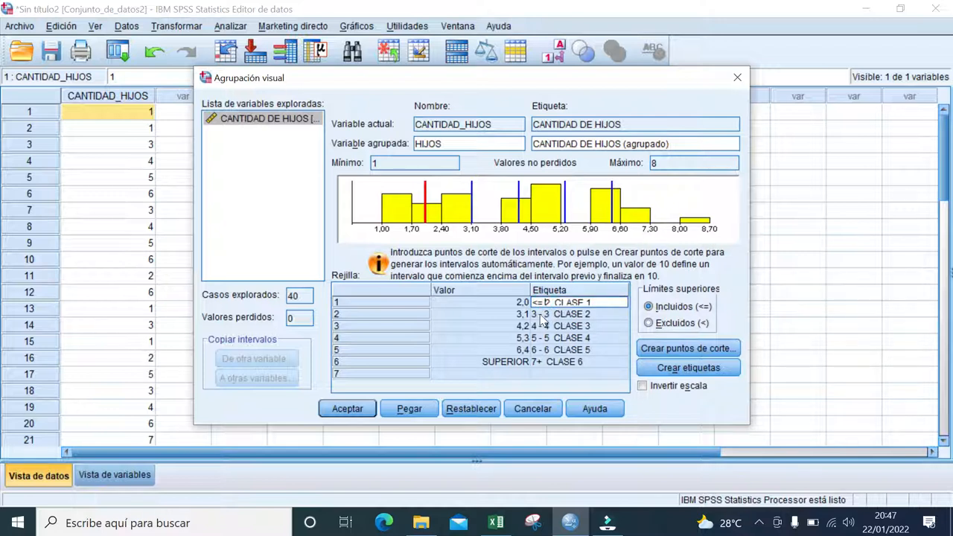
click(538, 314)
click(538, 314)
key(BackSpace)
text(2)
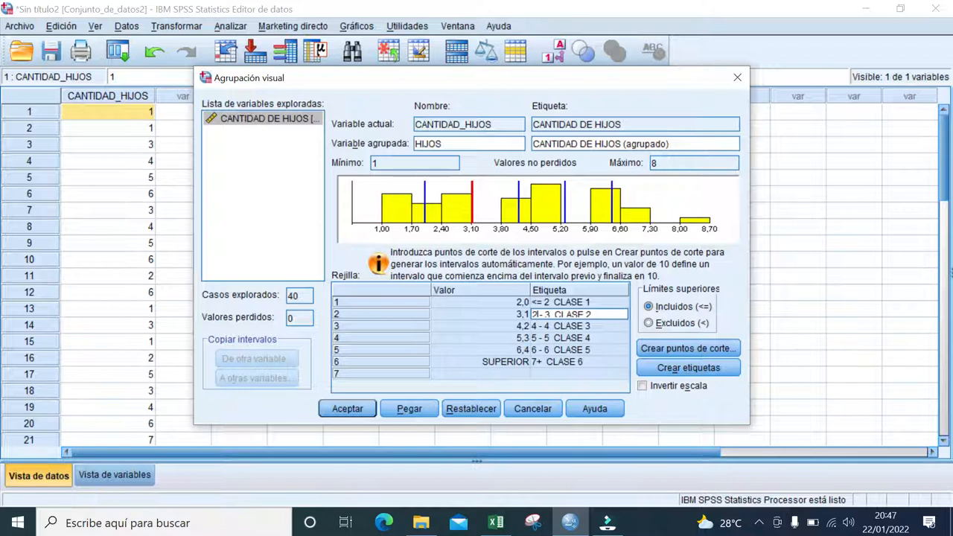
click(539, 327)
click(538, 327)
key(BackSpace)
text(3)
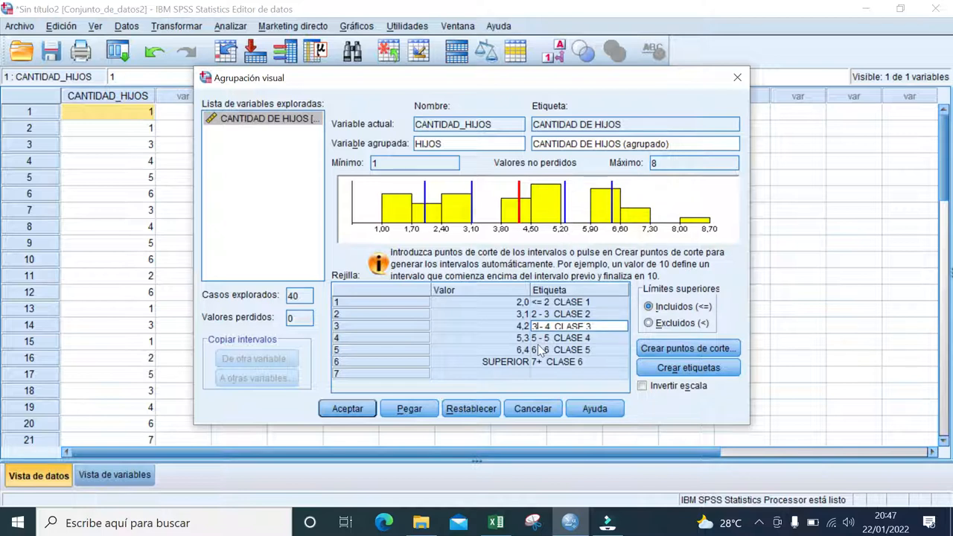
- Correct the fourth and fifth interval labels to read 4 - 5 CLASE 4 and 5 - 6 CLASE 5
click(533, 338)
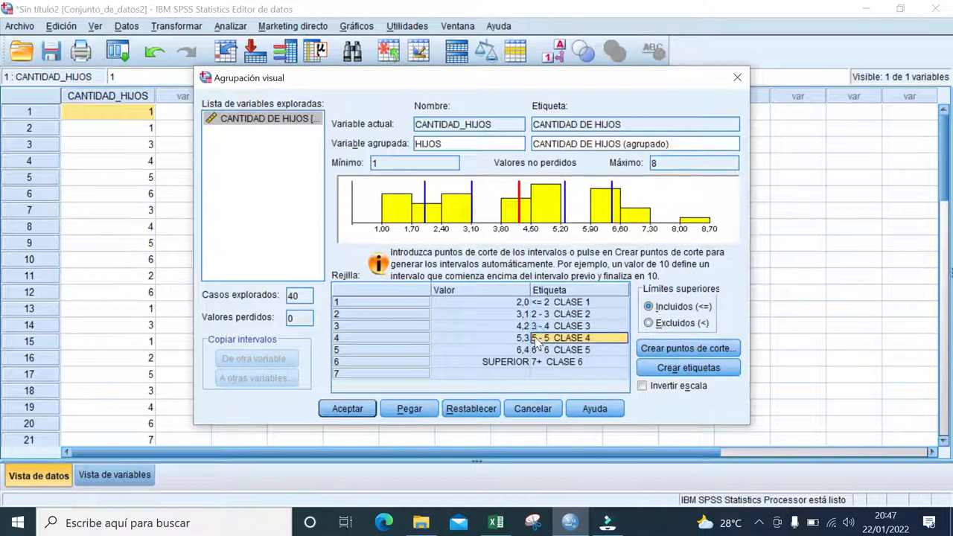
click(534, 338)
key(BackSpace)
text(4)
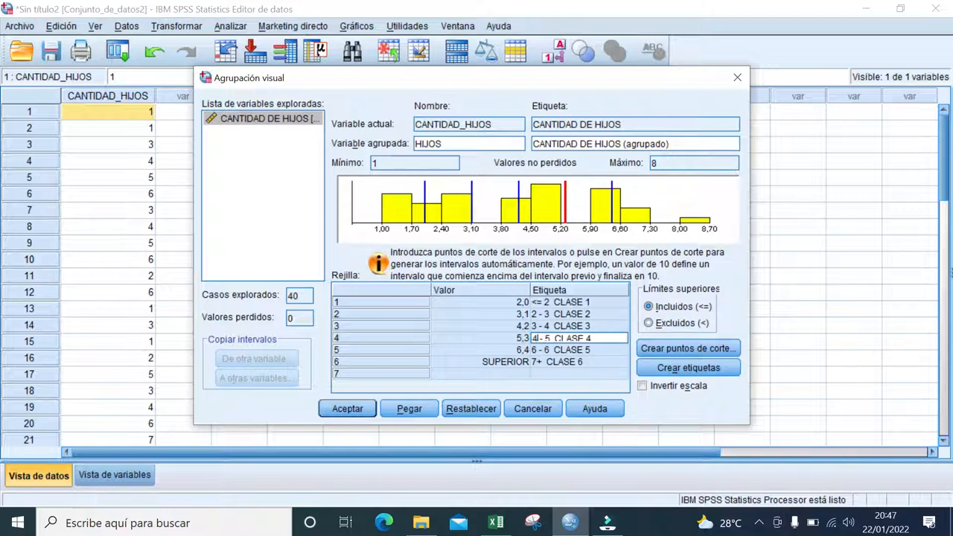
click(534, 350)
key(BackSpace)
text(5)
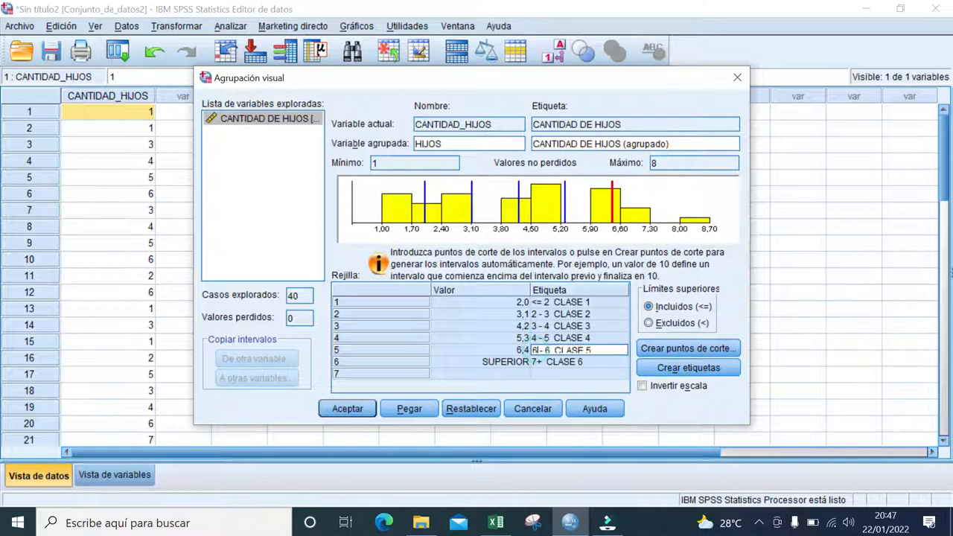
- Change the last interval's label to 6 - 7 CLASE 6
click(535, 361)
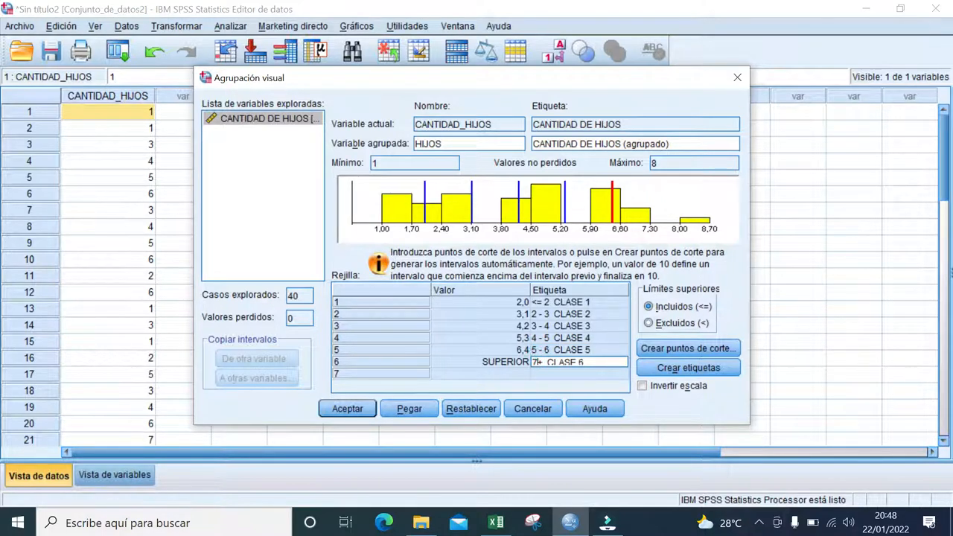
key(BackSpace)
key(Home)
text(6 -)
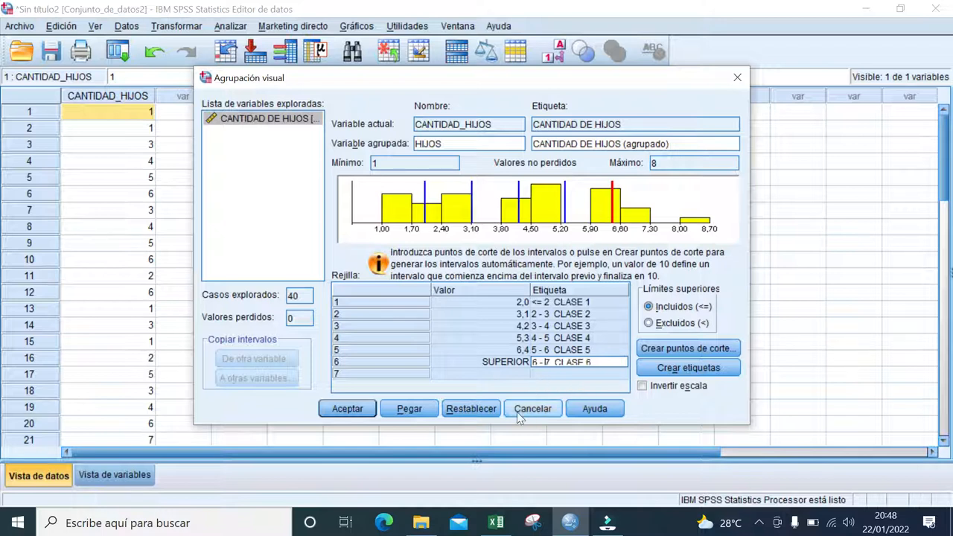
- Accept the binning to create the HIJOS variable and inspect its column in the data editor
click(346, 414)
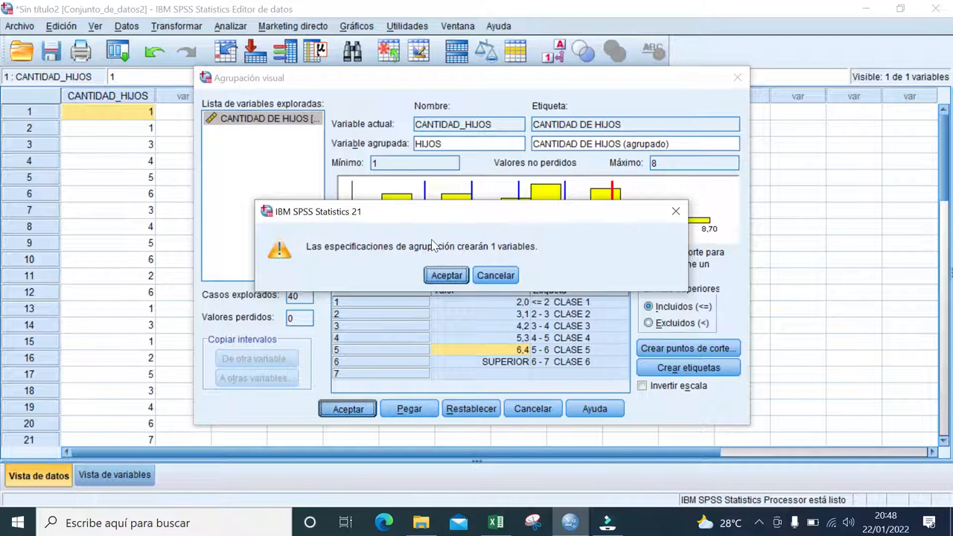
click(447, 275)
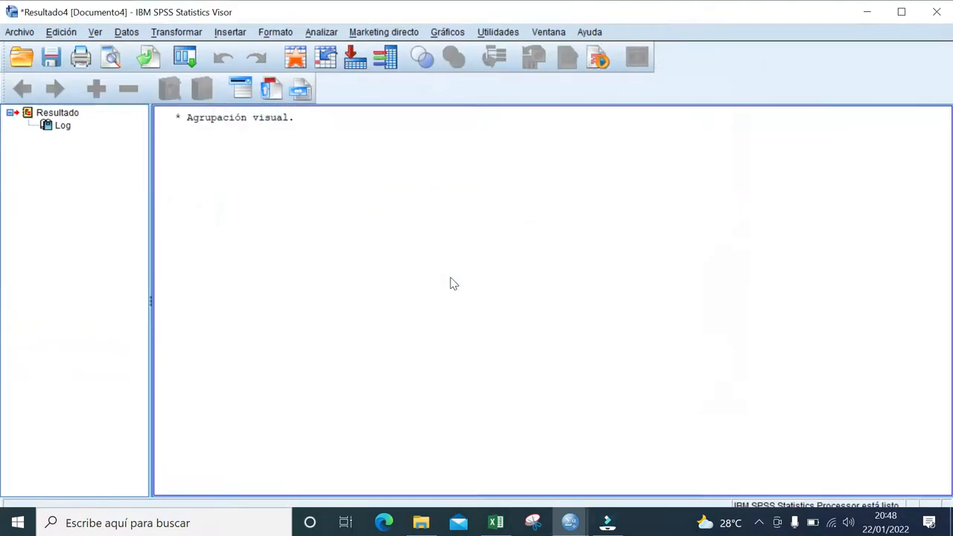
click(867, 13)
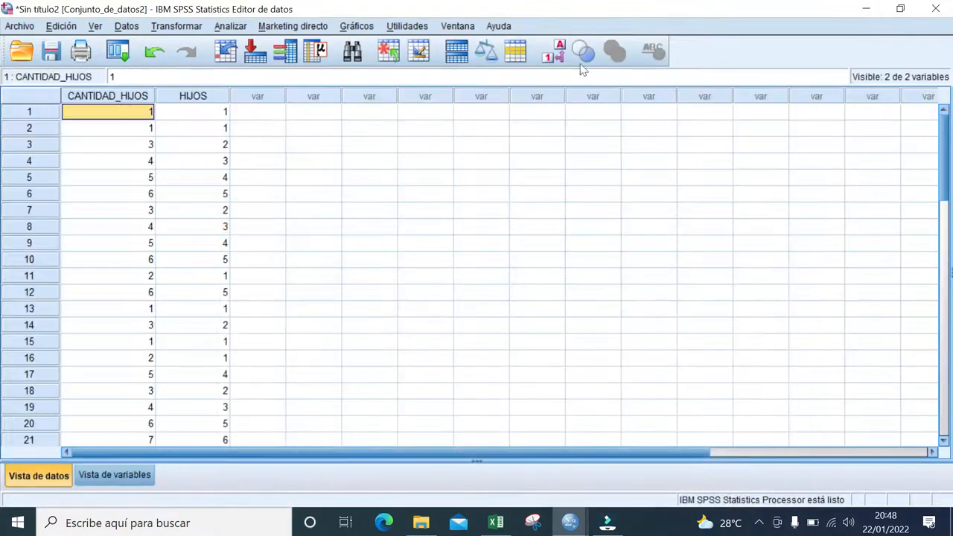
click(192, 99)
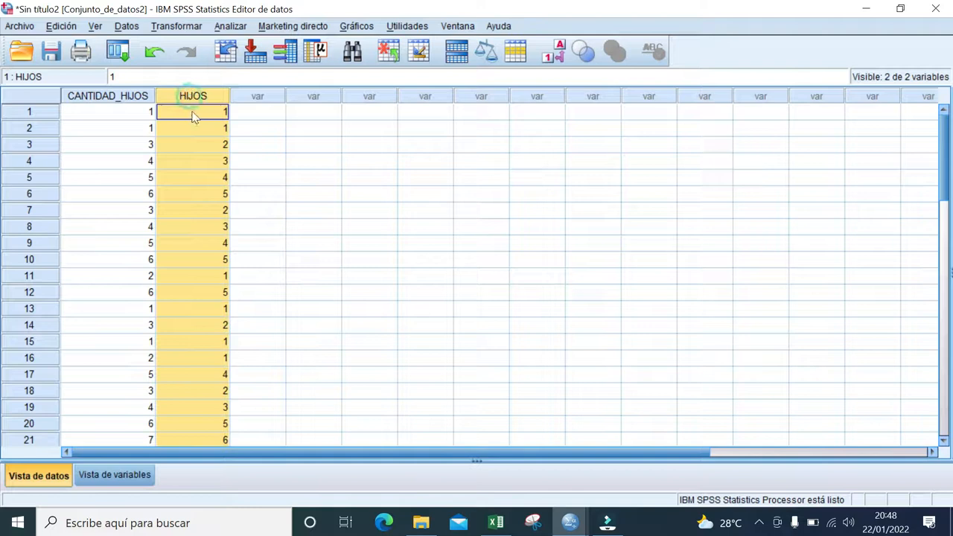
click(240, 148)
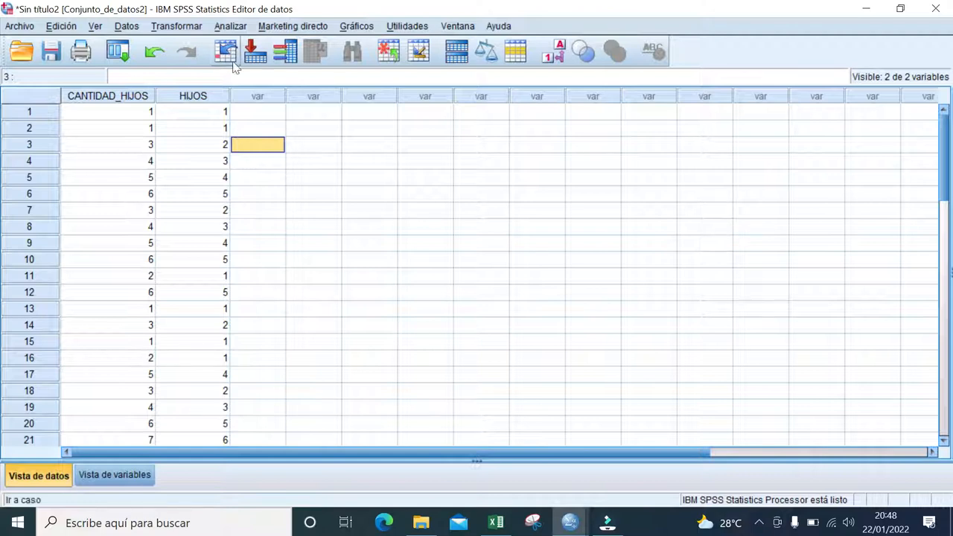
- Start a Frecuencias analysis and add the grouped variable CANTIDAD DE HIJOS (agrupado)
click(232, 28)
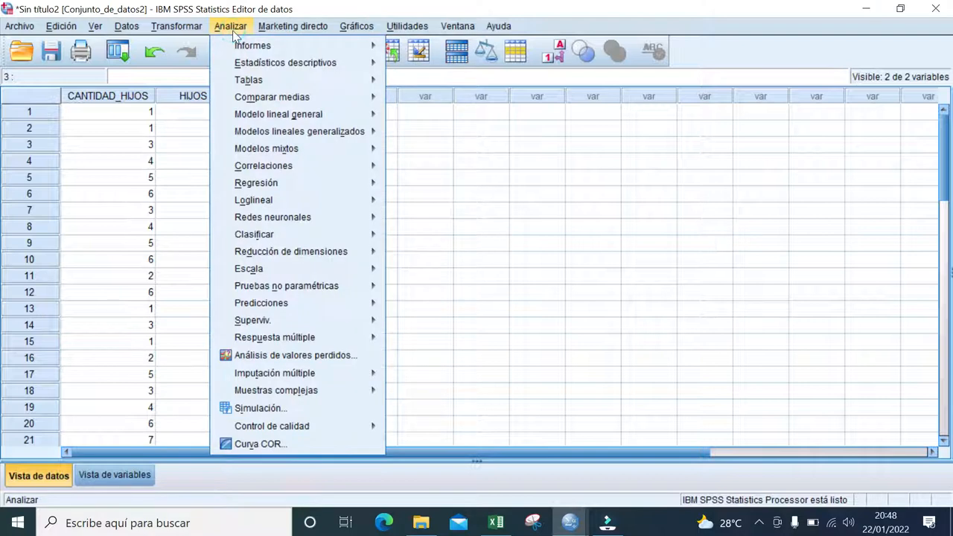
mouse_move(266, 69)
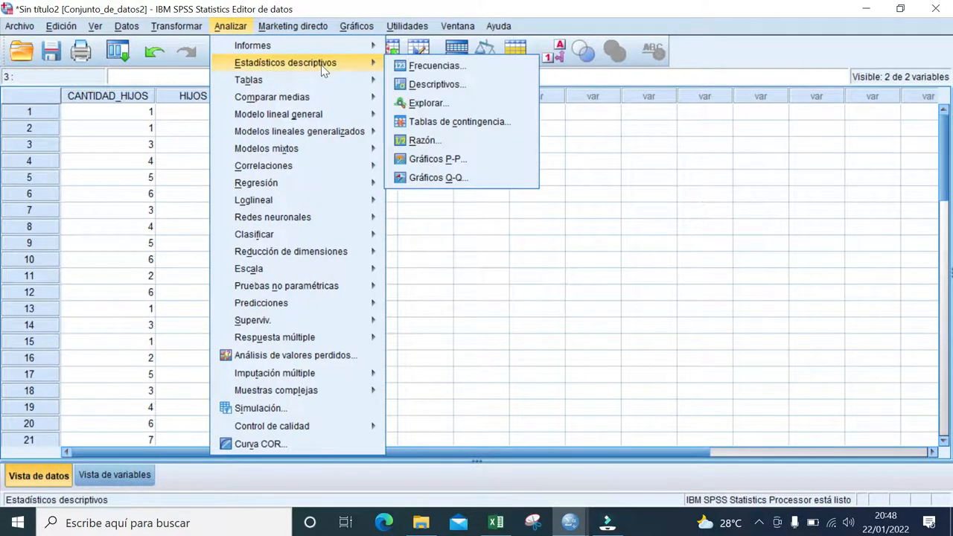
click(406, 67)
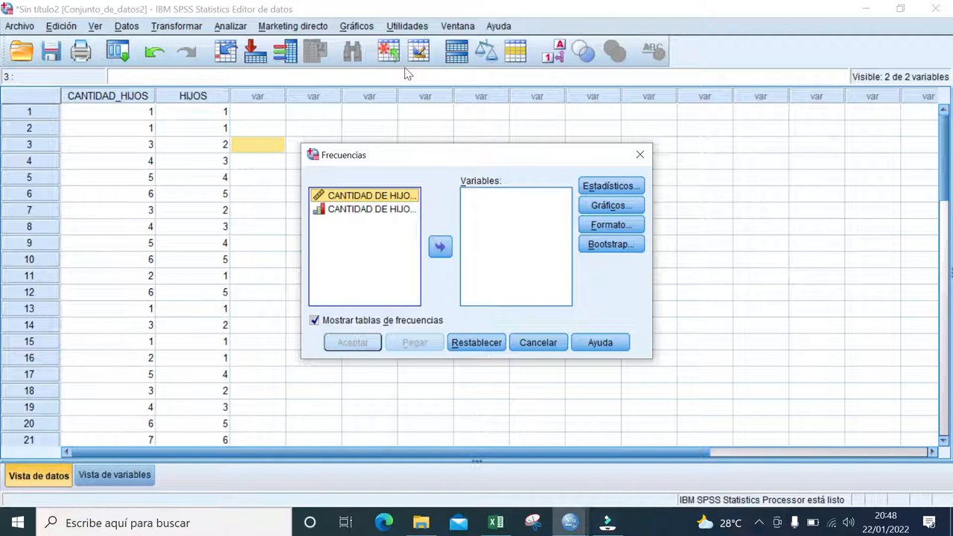
click(372, 212)
double_click(373, 213)
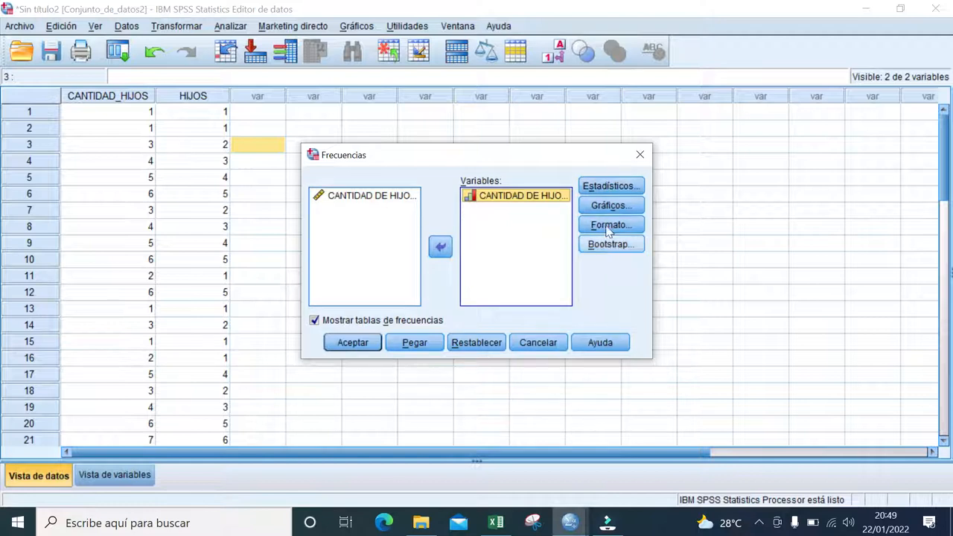
- Request the quartiles, mean, median and mode among the frequency analysis statistics
click(622, 187)
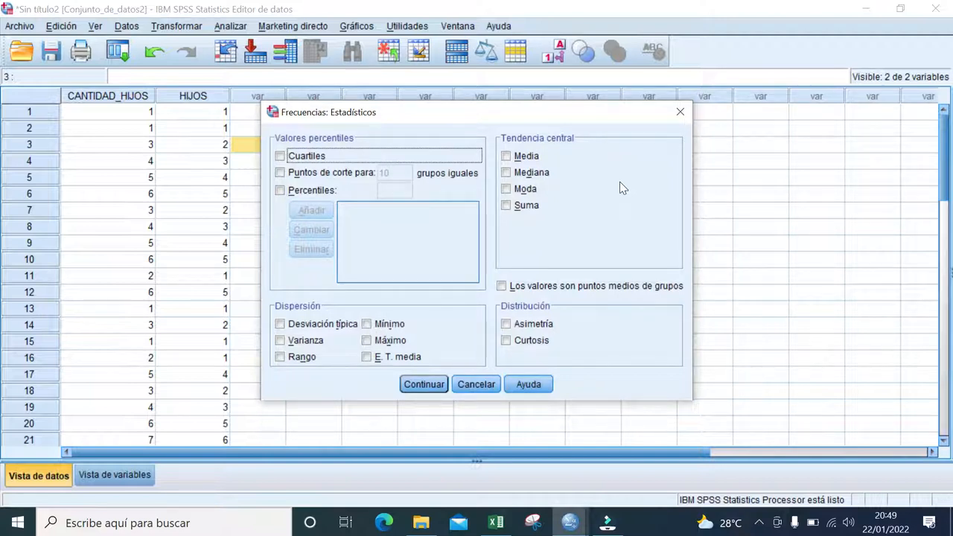
click(280, 155)
click(507, 156)
click(506, 172)
click(509, 190)
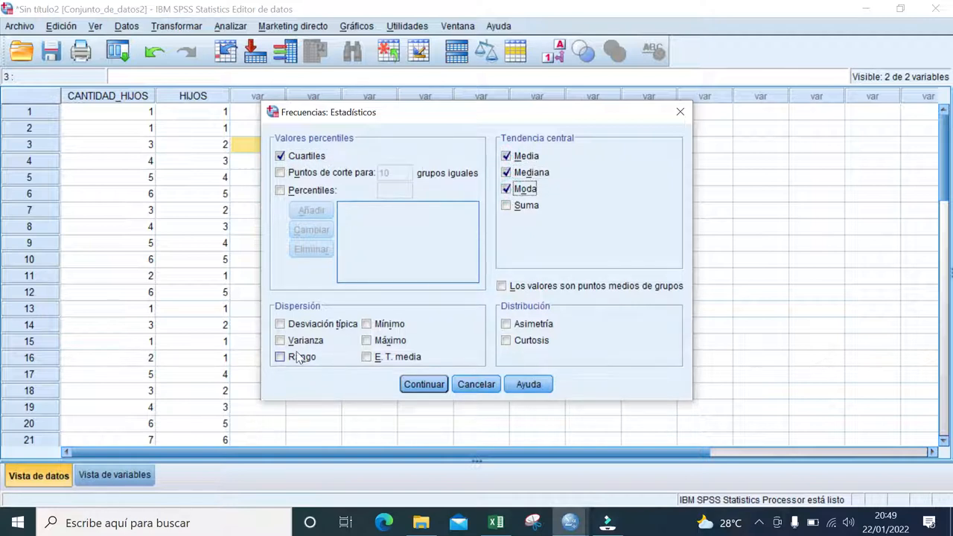
- Add standard deviation, variance, range, minimum, maximum and skewness (Asimetría) to the requested statistics and confirm them
click(281, 324)
click(280, 340)
click(280, 357)
click(366, 324)
click(367, 340)
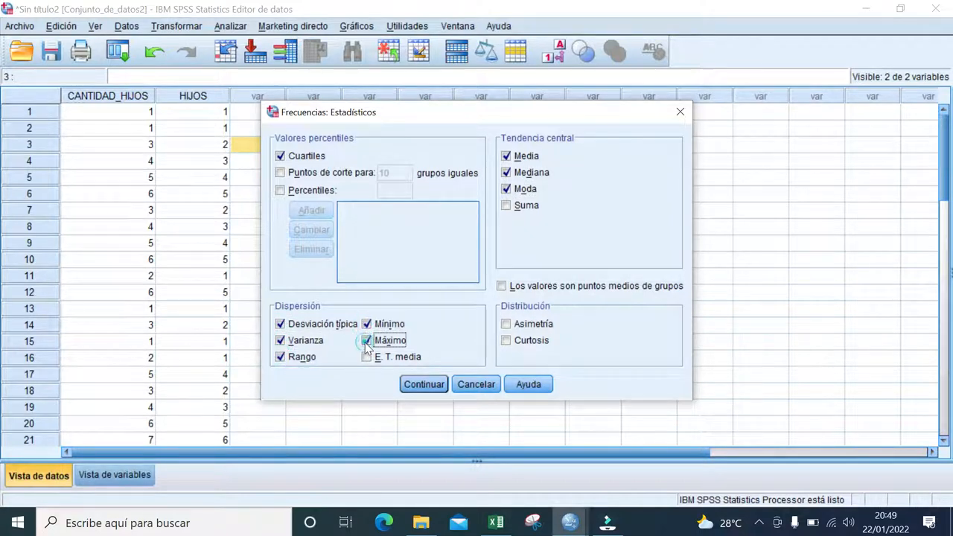
click(512, 327)
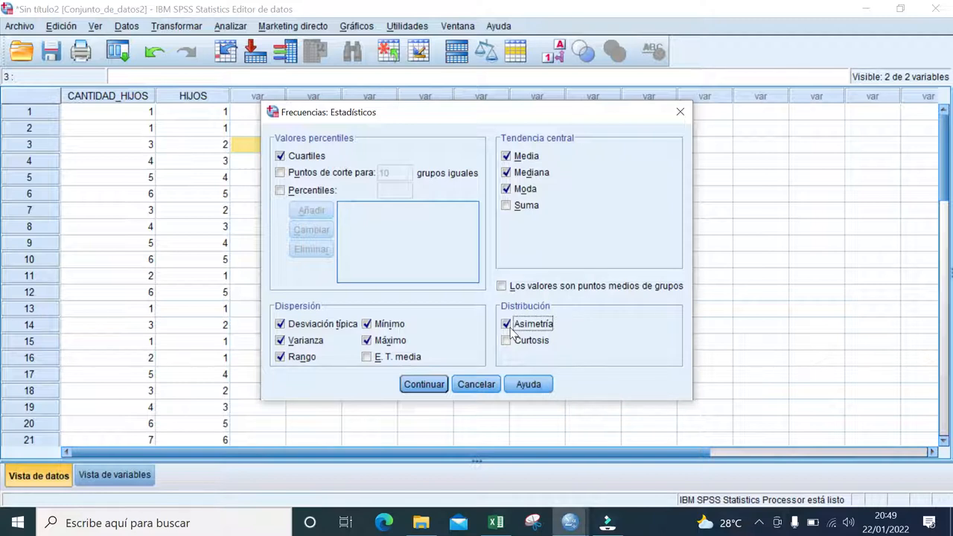
click(409, 384)
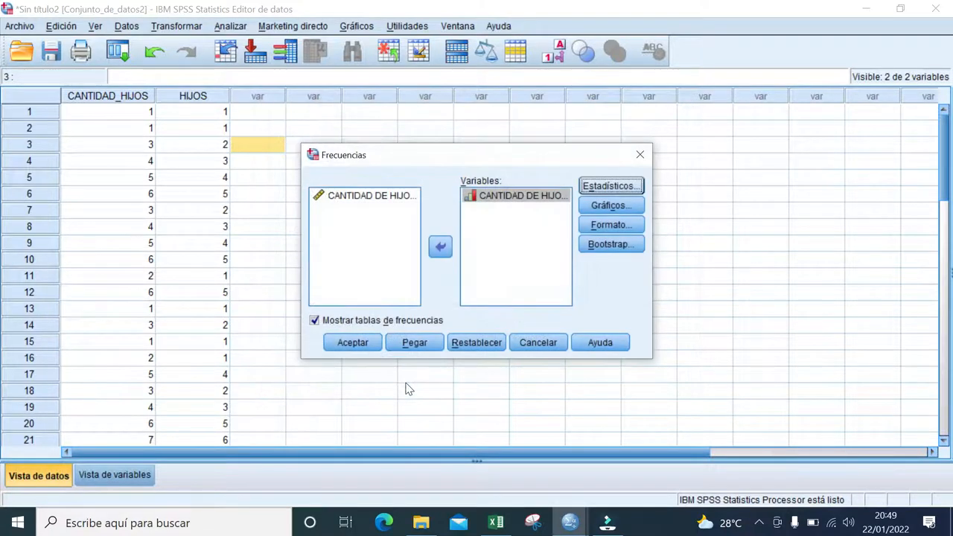
- Choose a histogram without the normal curve as the chart and run the Frecuencias analysis
click(607, 209)
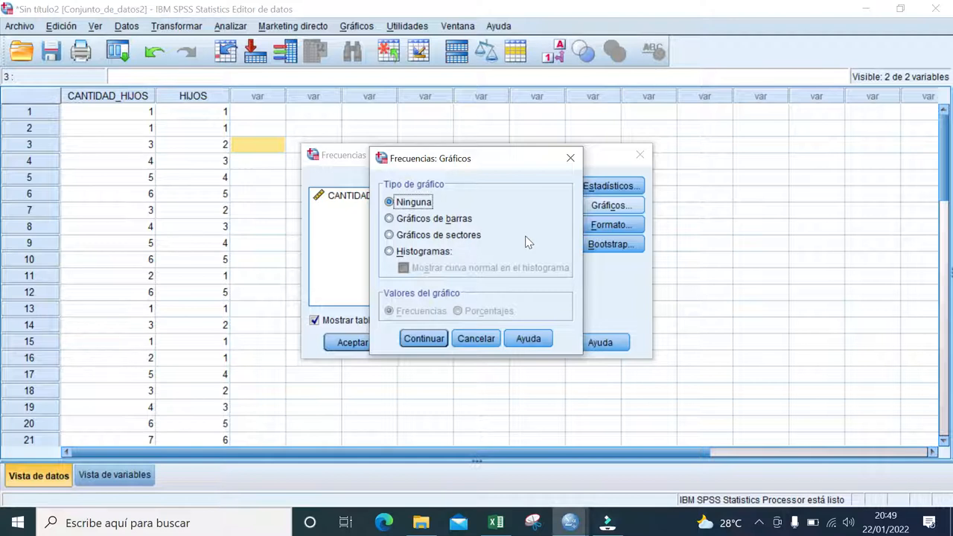
click(390, 252)
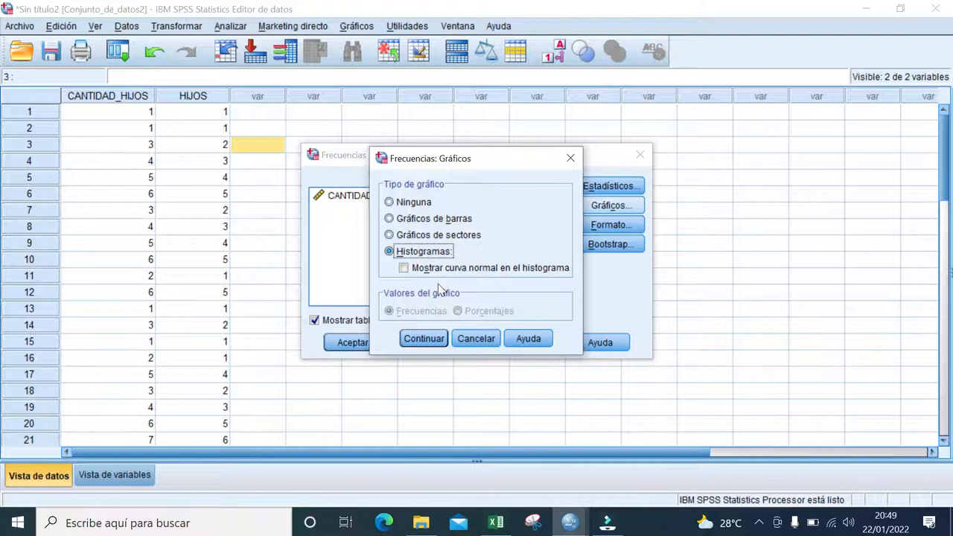
click(419, 340)
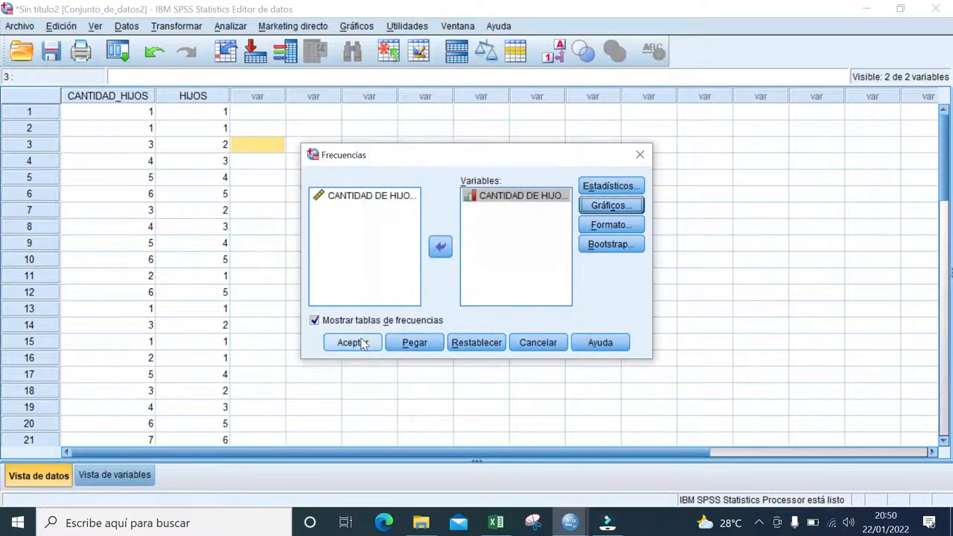
click(362, 343)
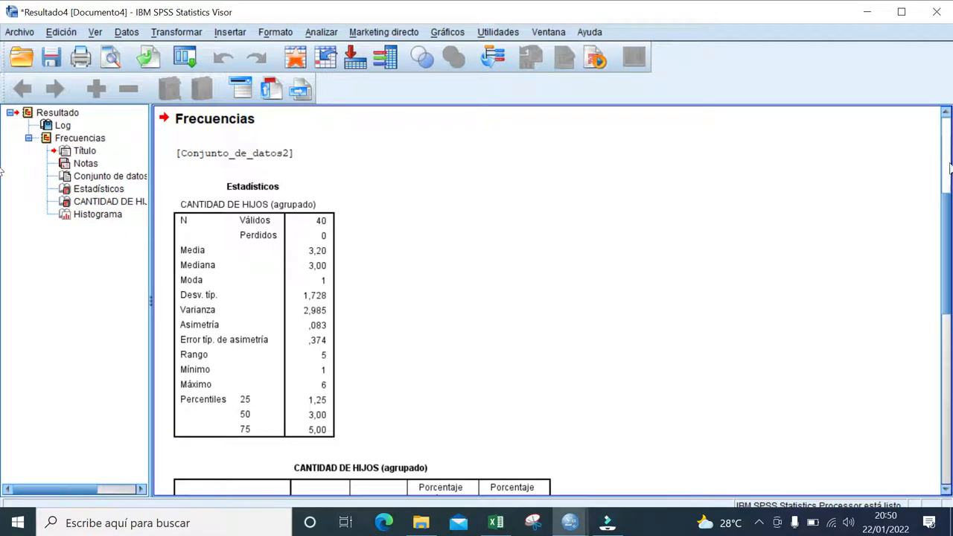
- Examine the output's Estadísticos table, the grouped frequency table for CANTIDAD DE HIJOS (agrupado) and the histogram
click(207, 189)
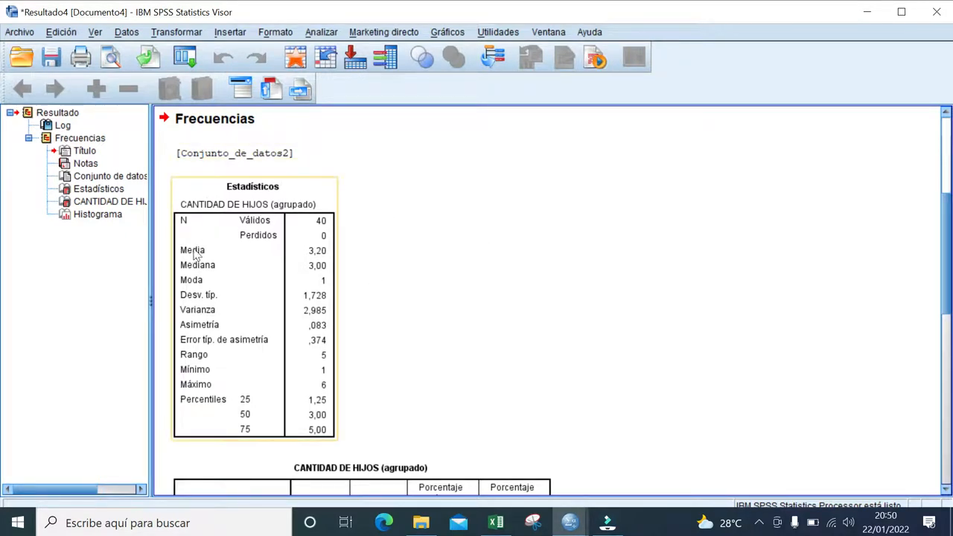
click(570, 233)
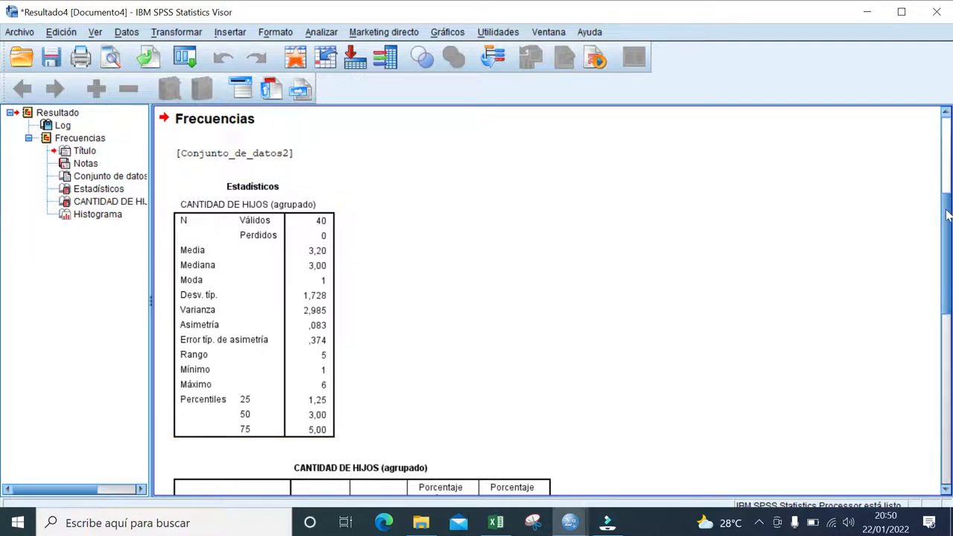
drag(948, 215, 947, 304)
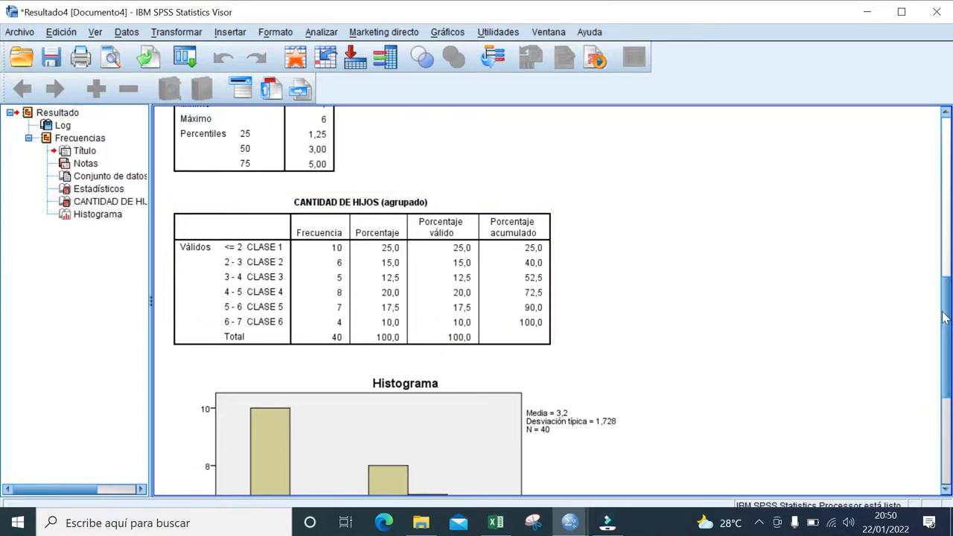
drag(944, 317, 952, 387)
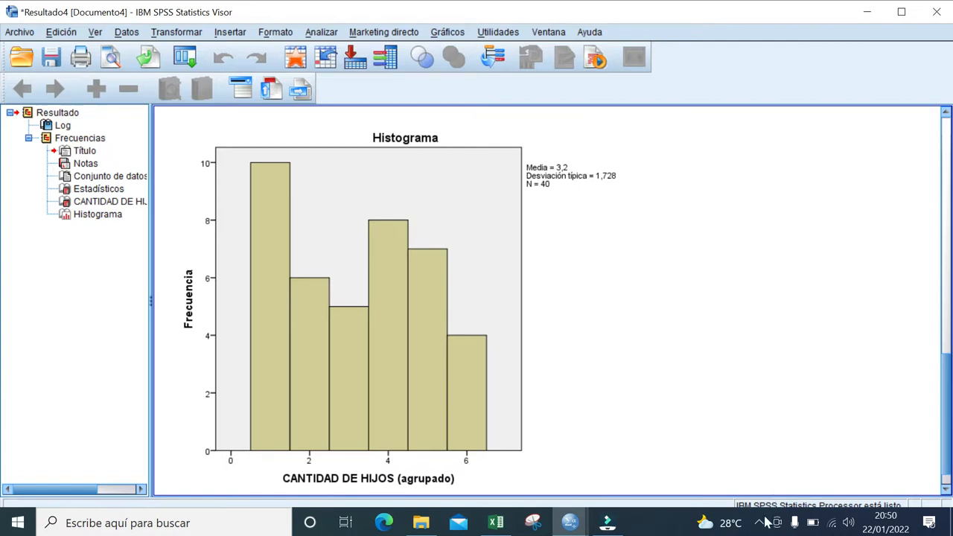
click(760, 522)
click(712, 492)
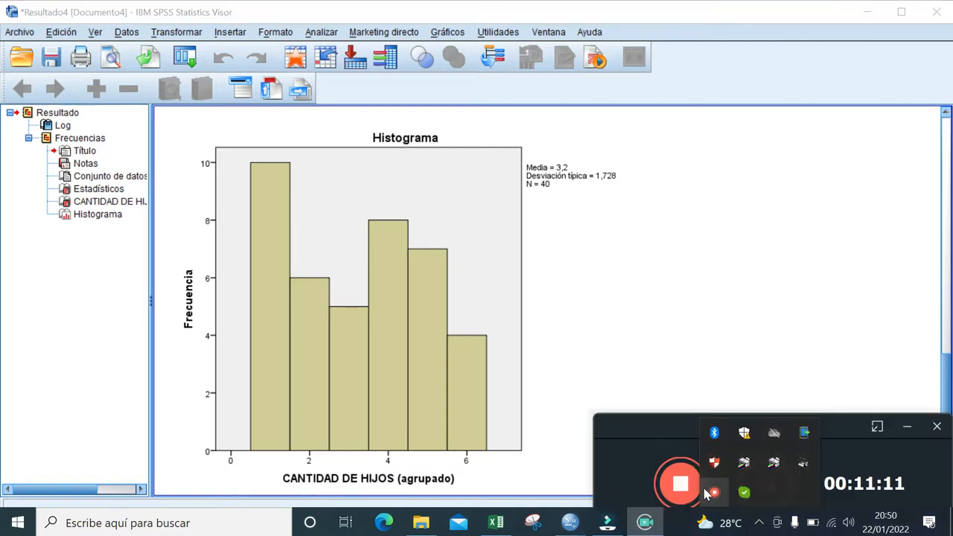